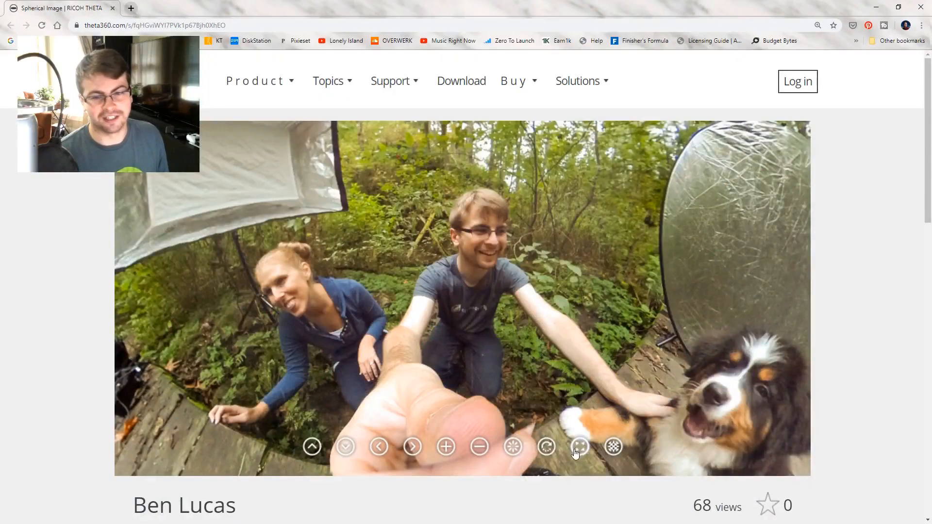
View the spherical forest photo in full screen and look around the whole scene.
click(576, 451)
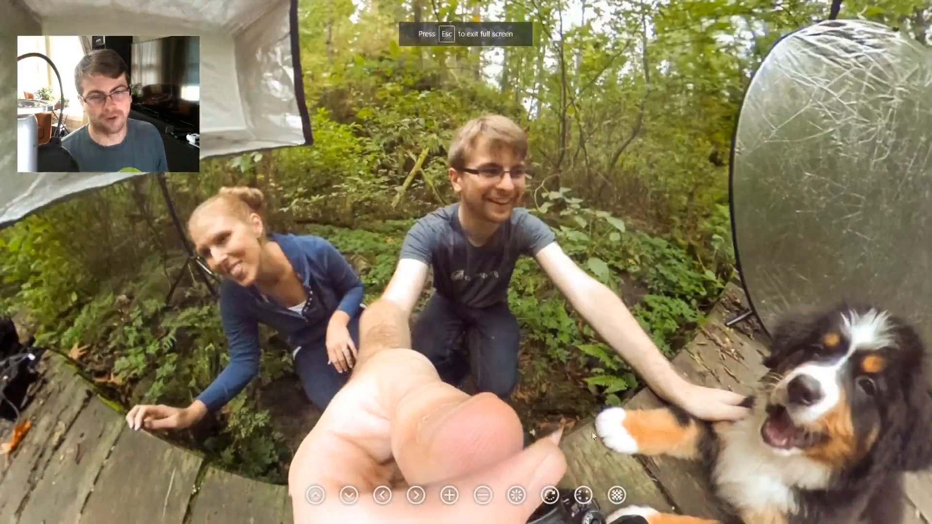
drag(677, 250, 598, 265)
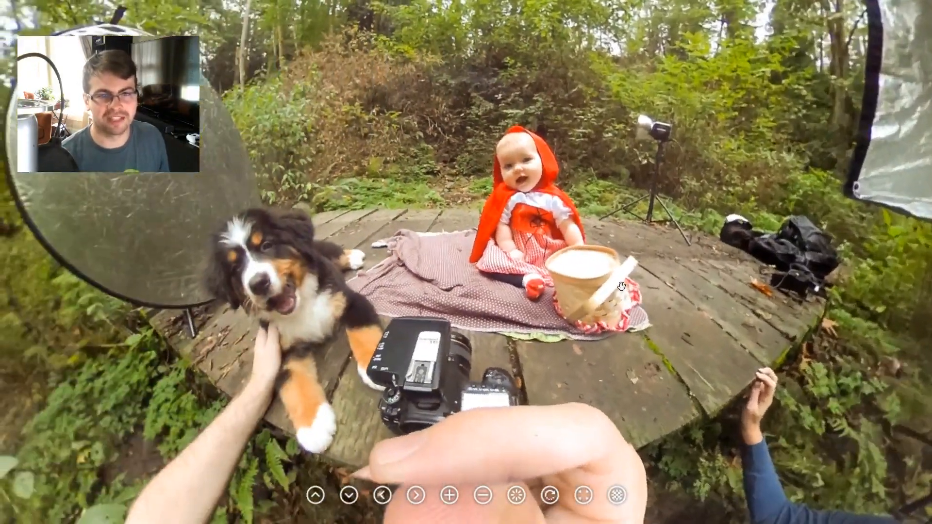
drag(621, 286, 668, 284)
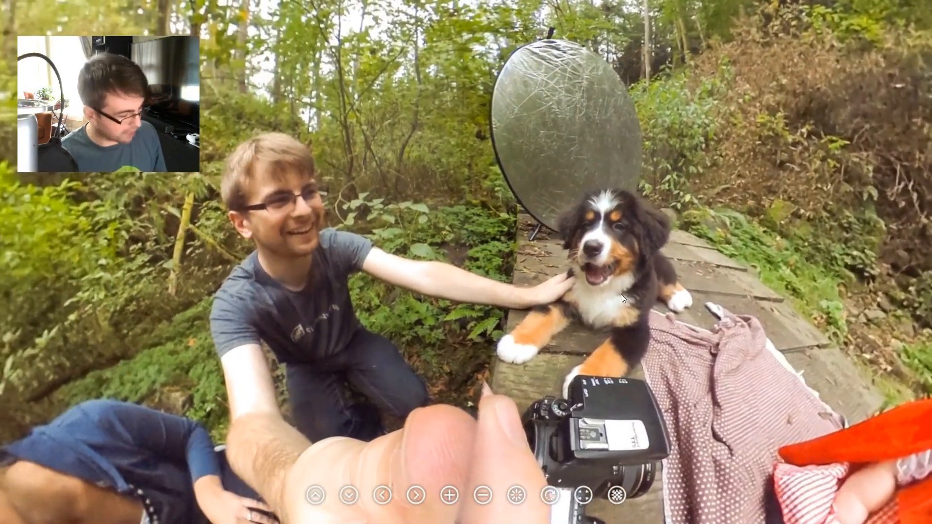
Switch to the RICOH THETA app, look around the R0010682-final.jpg panorama, and close the viewer.
key(alt+Tab)
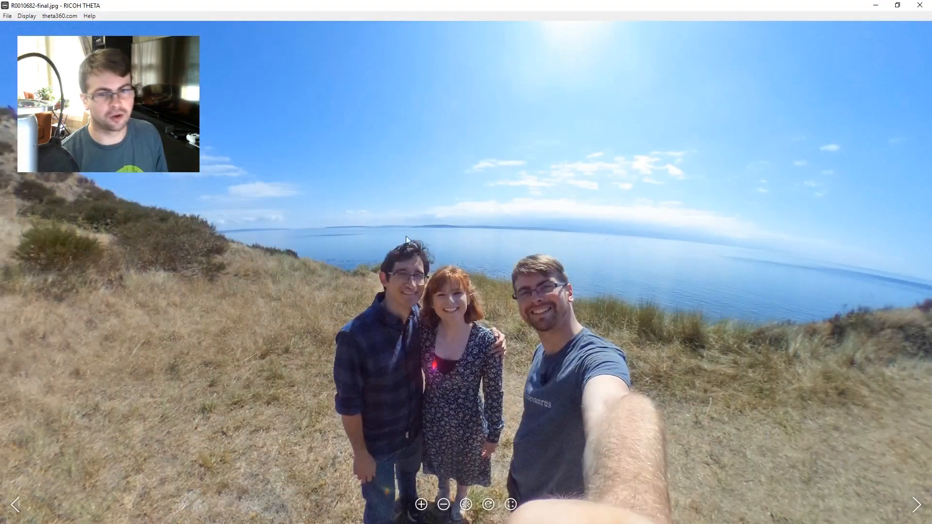
drag(332, 289, 728, 180)
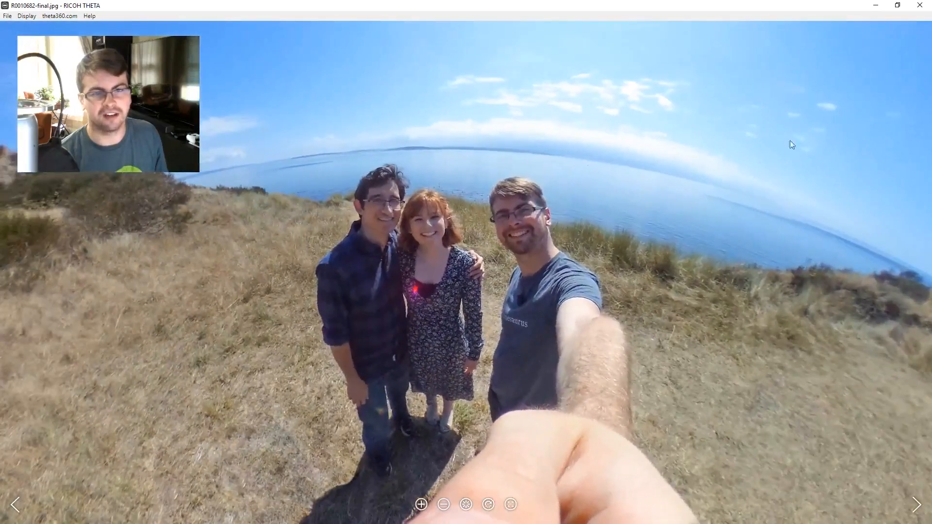
click(920, 5)
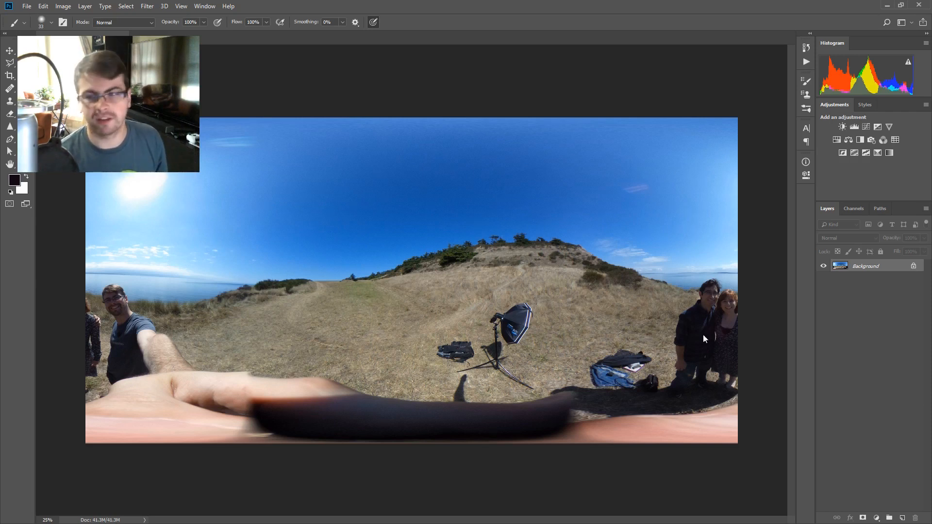
Add an empty layer above the Background in Photoshop and choose the Healing Brush for retouching.
click(903, 518)
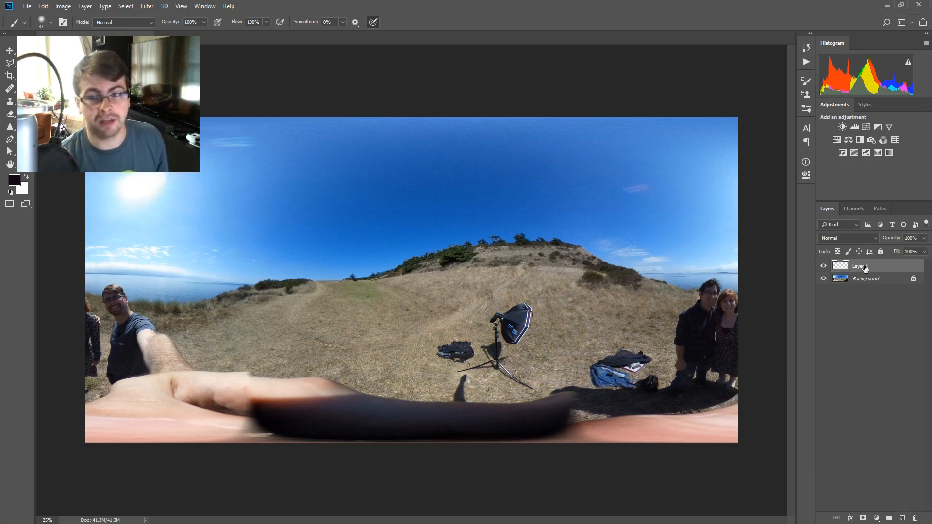
click(7, 90)
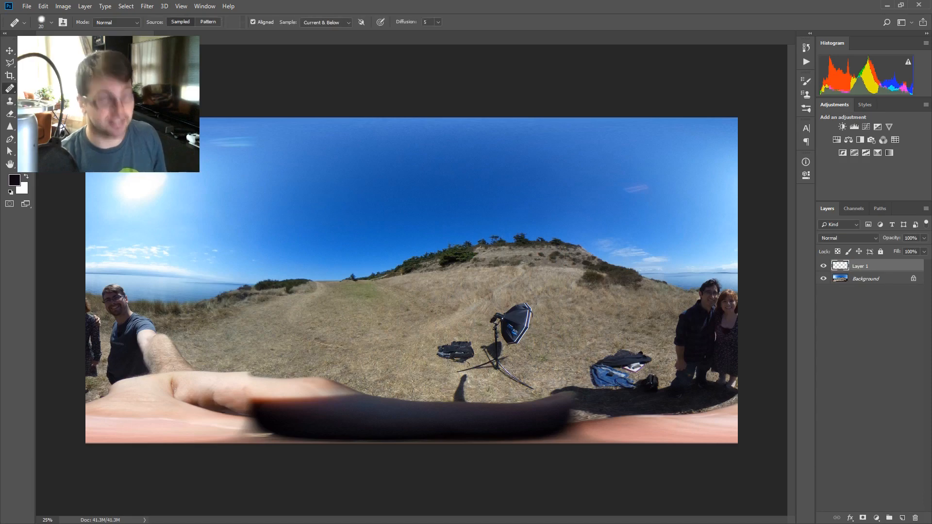
Examine the backpack, light stand, clothing pile and people in the panorama at close range.
key(ctrl+plus)
key(ctrl+plus)
key(ctrl+plus)
drag(543, 350, 379, 161)
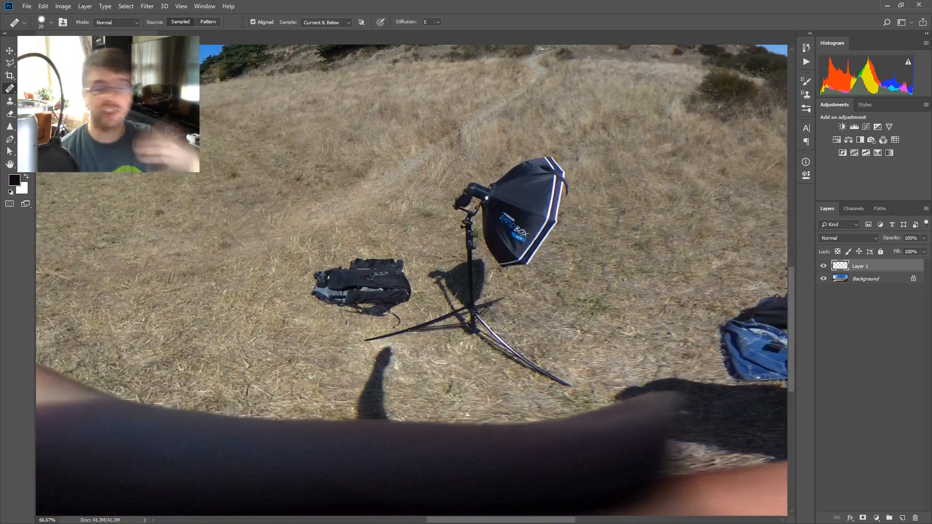
key(ctrl+plus)
key(ctrl+plus)
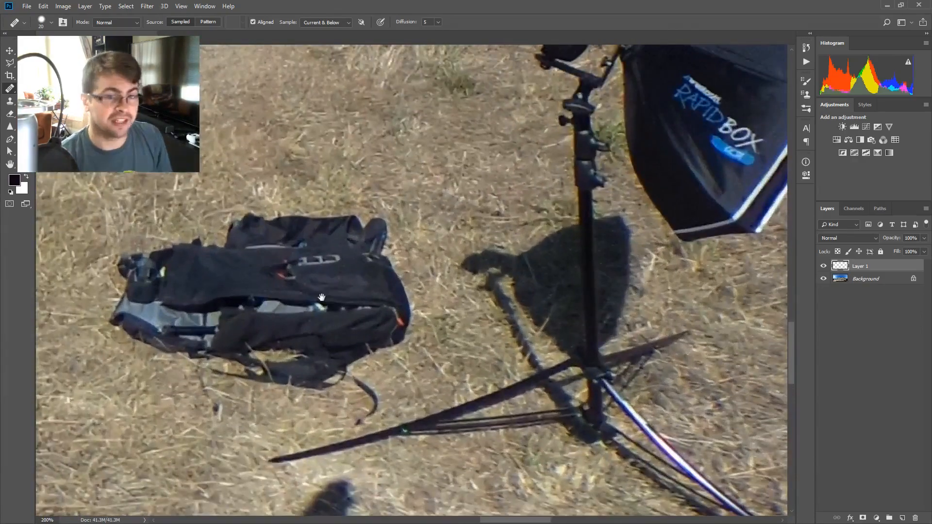
drag(351, 310, 540, 287)
key(ctrl+minus)
key(ctrl+minus)
key(ctrl+minus)
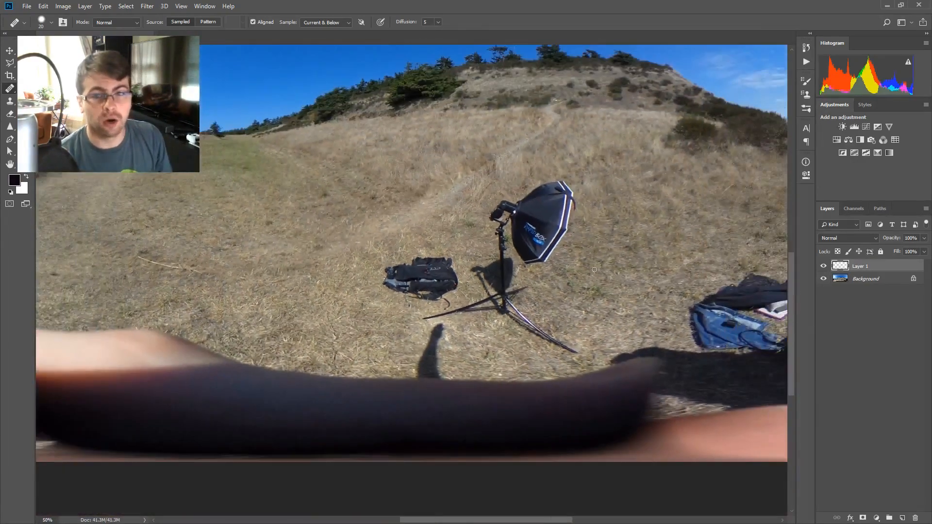
drag(696, 241, 254, 280)
key(ctrl+plus)
key(ctrl+plus)
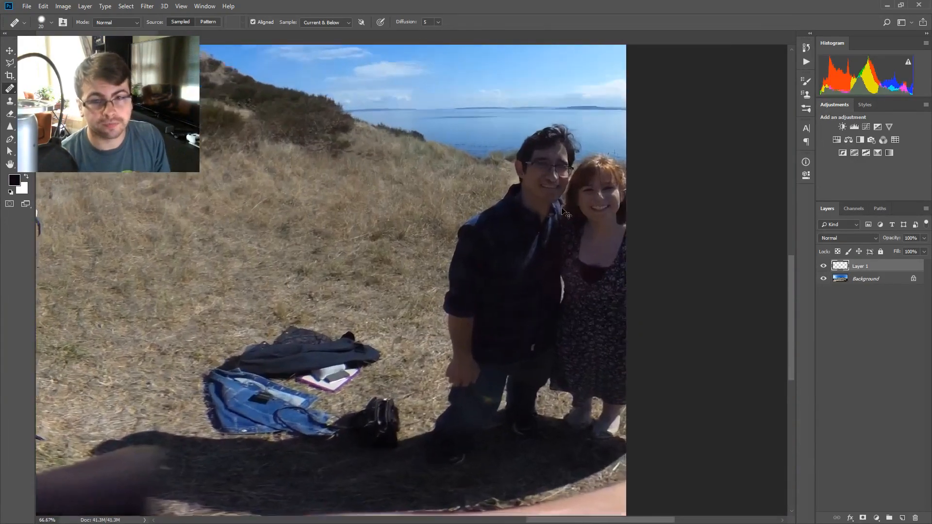
drag(504, 101, 380, 191)
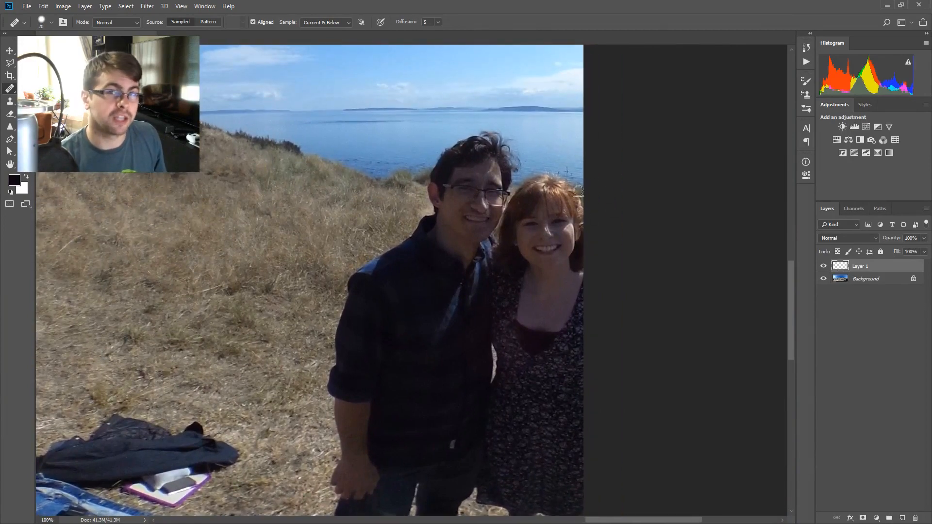
drag(226, 305, 662, 230)
drag(252, 311, 738, 265)
drag(379, 284, 455, 259)
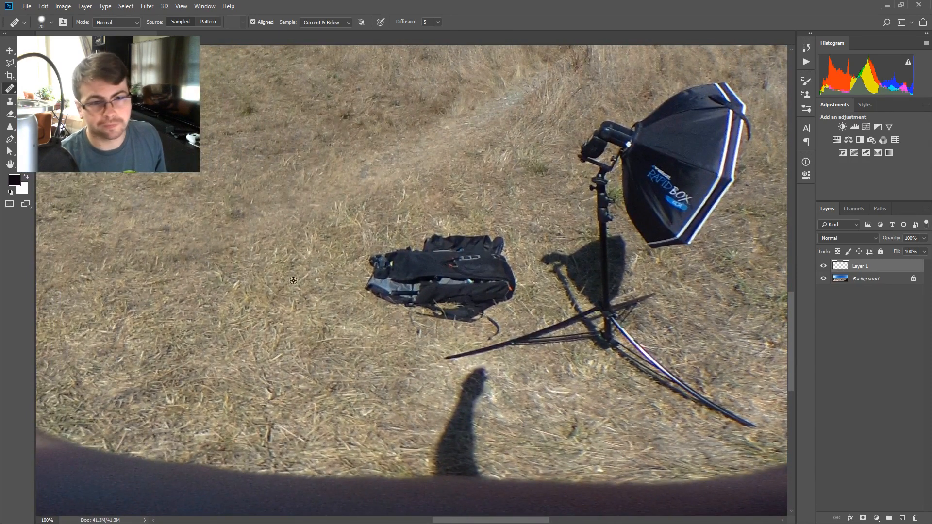
Paint out the black backpack on the grass with the Healing Brush, using clean grass sampled beside and above it.
alt+drag(294, 282, 302, 284)
mouse_move(366, 283)
mouse_down()
mouse_move(381, 271)
mouse_move(371, 260)
mouse_move(396, 258)
mouse_move(404, 298)
mouse_move(444, 310)
mouse_move(403, 299)
mouse_move(391, 277)
mouse_move(400, 258)
mouse_move(478, 242)
mouse_move(445, 256)
mouse_move(475, 261)
mouse_move(462, 287)
mouse_move(486, 304)
mouse_move(507, 269)
mouse_move(475, 266)
mouse_move(490, 244)
mouse_move(456, 318)
mouse_up()
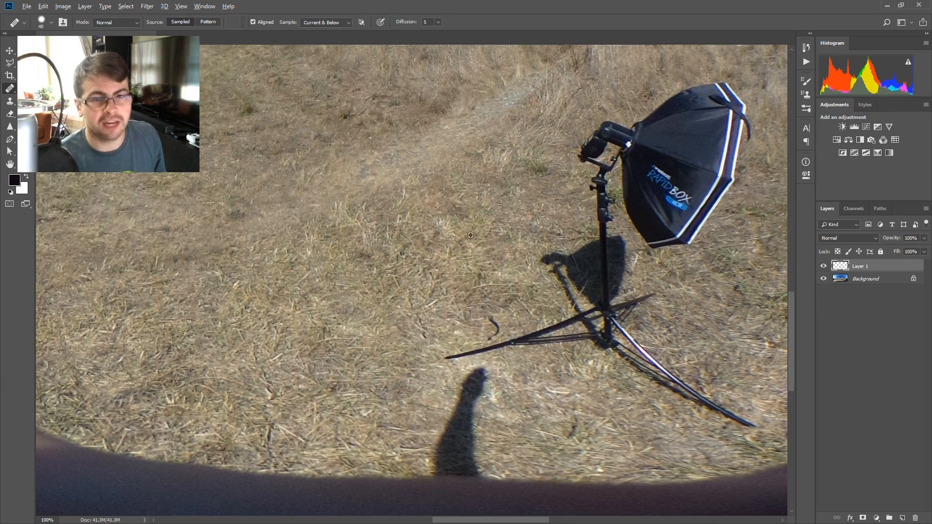
alt+click(496, 214)
mouse_move(480, 281)
mouse_down()
mouse_move(410, 311)
mouse_move(437, 333)
mouse_move(406, 330)
mouse_up()
Heal the leftover backpack strap near the light stand's leg with freshly sampled grass.
alt+click(313, 338)
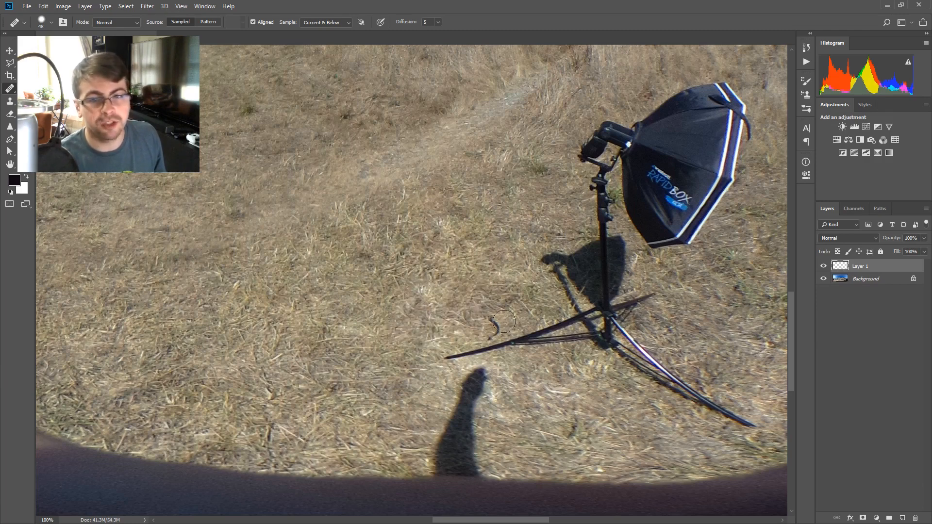
mouse_move(503, 324)
mouse_down()
mouse_move(485, 333)
mouse_move(491, 320)
mouse_move(502, 341)
mouse_move(472, 299)
mouse_move(479, 316)
mouse_move(508, 314)
mouse_up()
alt+click(341, 316)
mouse_move(443, 308)
mouse_down()
mouse_move(404, 310)
mouse_move(390, 331)
mouse_up()
Blend the healed area where the backpack lay by painting over uneven patches with grass sampled from several nearby spots.
alt+click(500, 244)
mouse_move(451, 266)
mouse_down()
mouse_move(389, 273)
mouse_move(393, 295)
mouse_up()
drag(346, 329, 461, 301)
alt+click(348, 285)
drag(394, 288, 398, 294)
alt+click(427, 225)
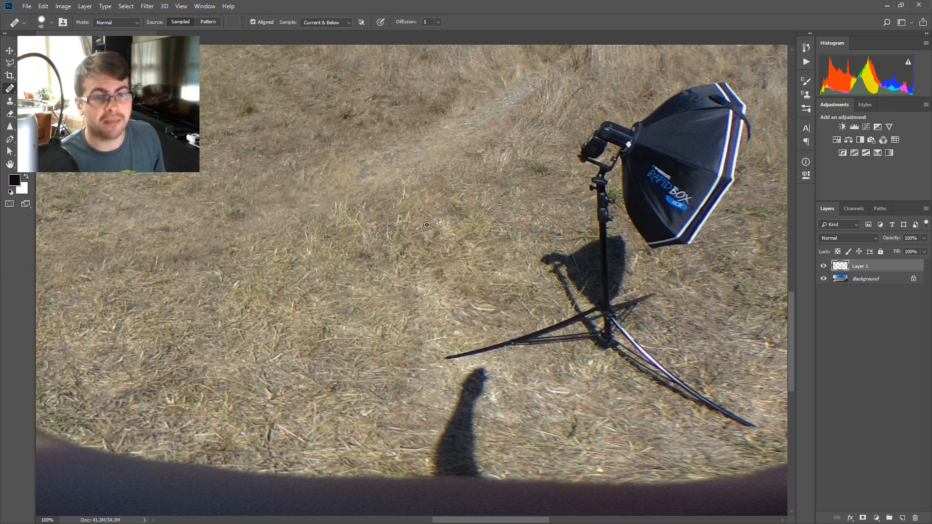
click(403, 257)
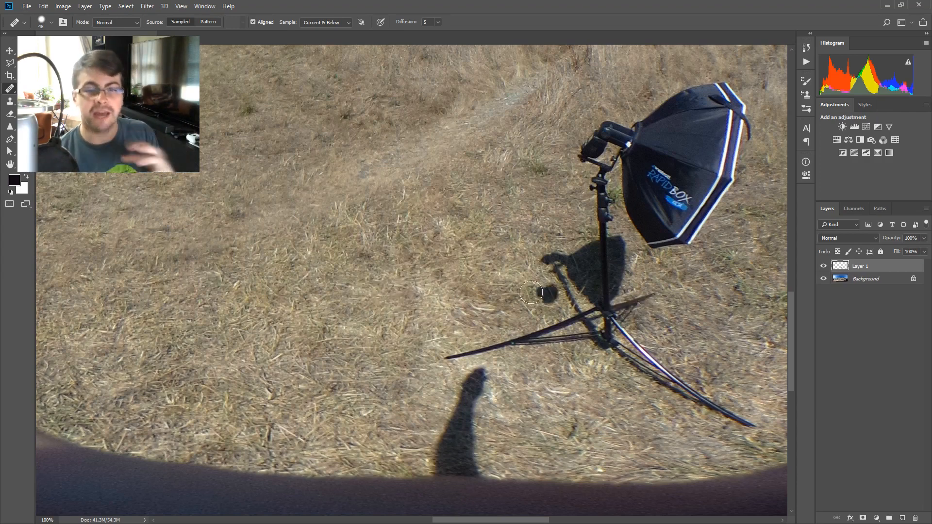
alt+click(504, 259)
mouse_move(484, 310)
mouse_down()
mouse_move(457, 322)
mouse_move(504, 318)
mouse_up()
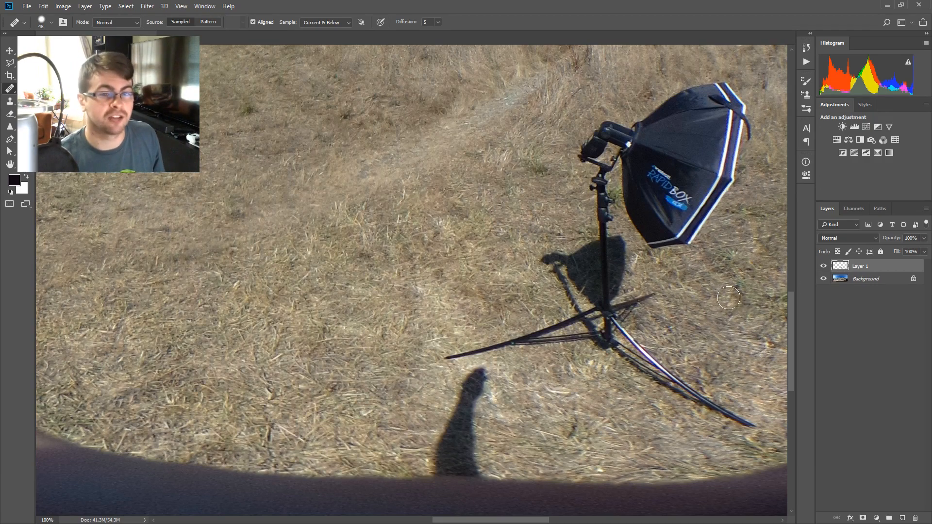
Clone a strip of grass between the denim jacket's lower edge and the shadow with the Clone Stamp.
drag(553, 296, 282, 290)
drag(608, 297, 187, 288)
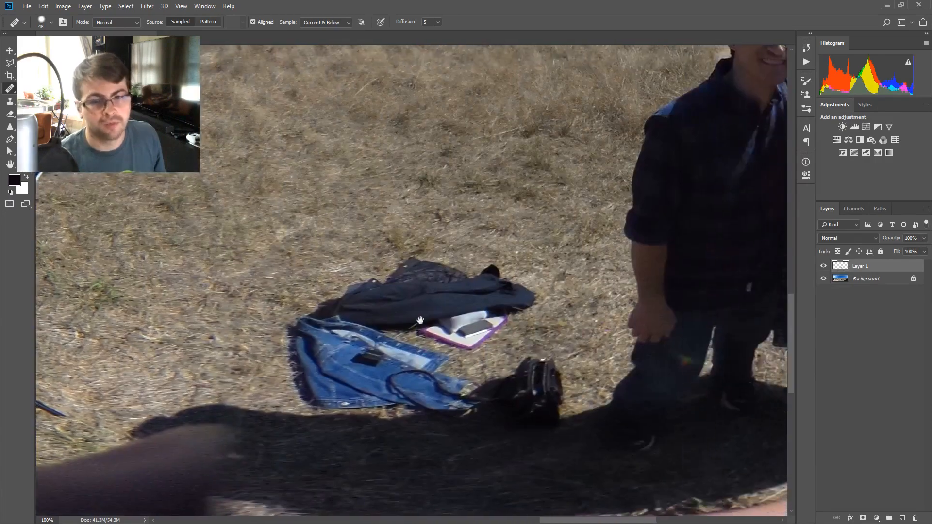
drag(420, 320, 409, 271)
scroll(436, 284, up, 1)
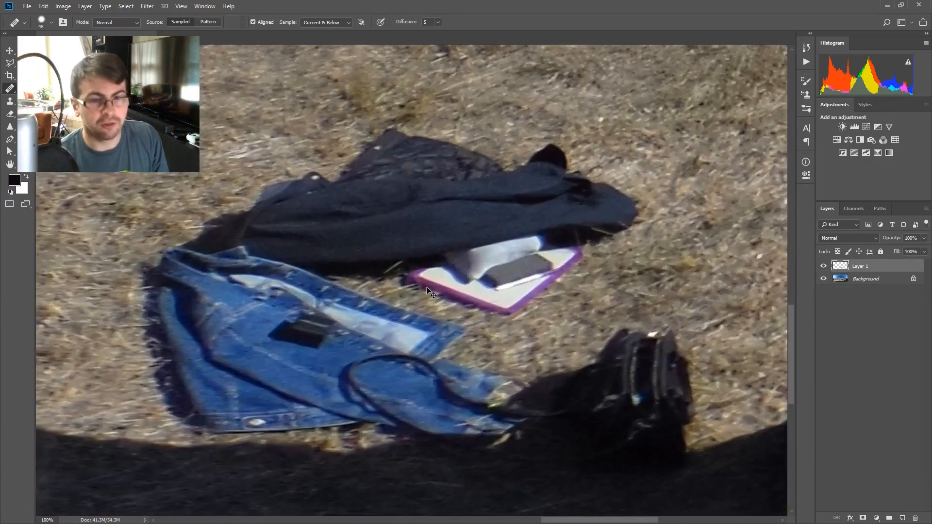
scroll(433, 290, down, 1)
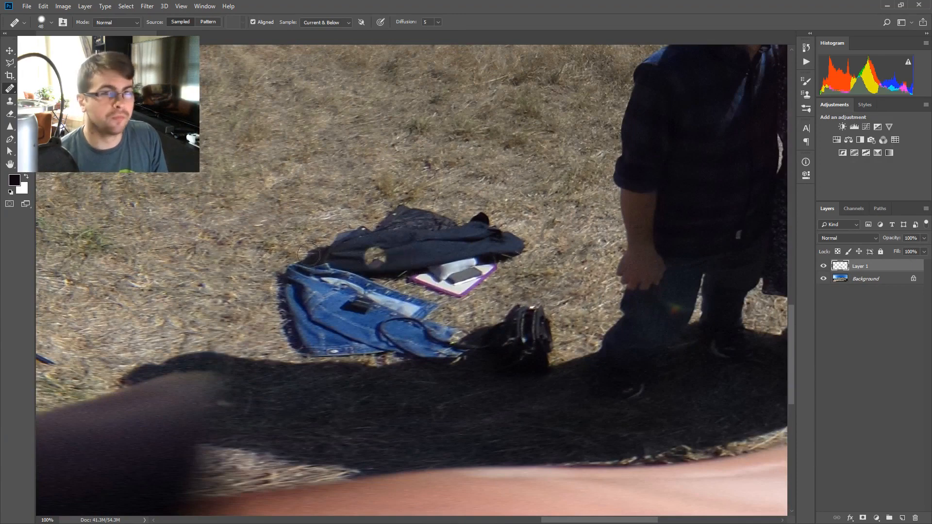
click(10, 105)
key(ctrl+plus)
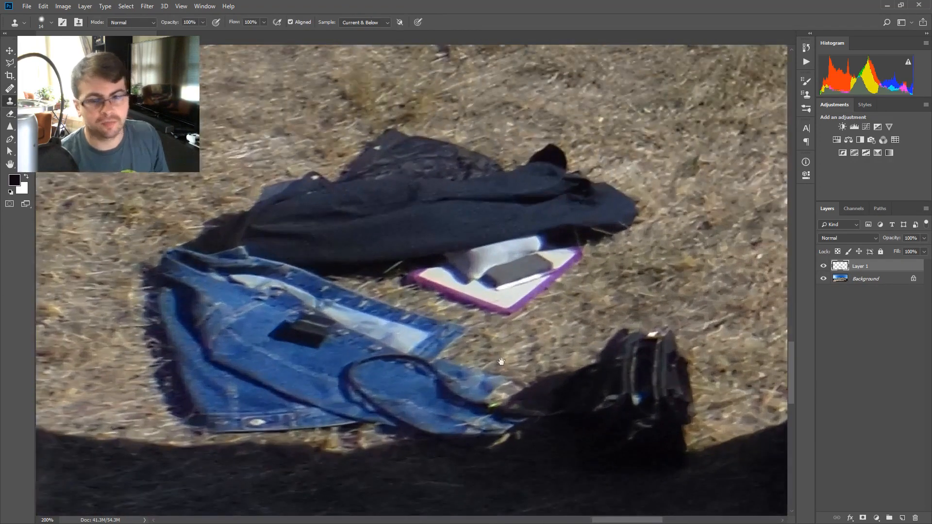
mouse_move(688, 429)
mouse_down()
mouse_move(537, 299)
mouse_move(540, 325)
mouse_move(529, 327)
mouse_move(475, 322)
mouse_move(501, 302)
mouse_move(520, 315)
mouse_move(531, 306)
mouse_move(498, 324)
mouse_move(417, 322)
mouse_move(444, 320)
mouse_move(385, 308)
mouse_move(407, 312)
mouse_move(387, 319)
mouse_up()
drag(320, 306, 627, 309)
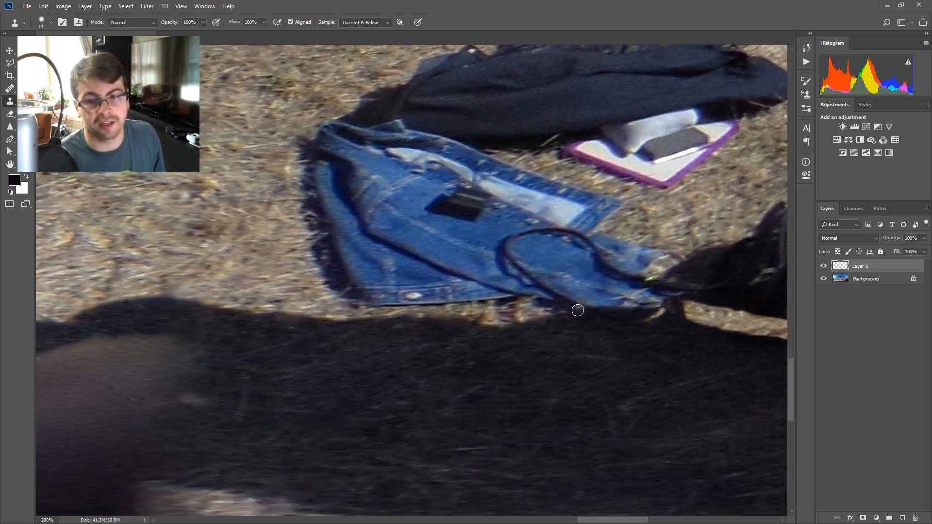
mouse_move(571, 312)
mouse_down()
mouse_move(561, 313)
mouse_move(637, 313)
mouse_up()
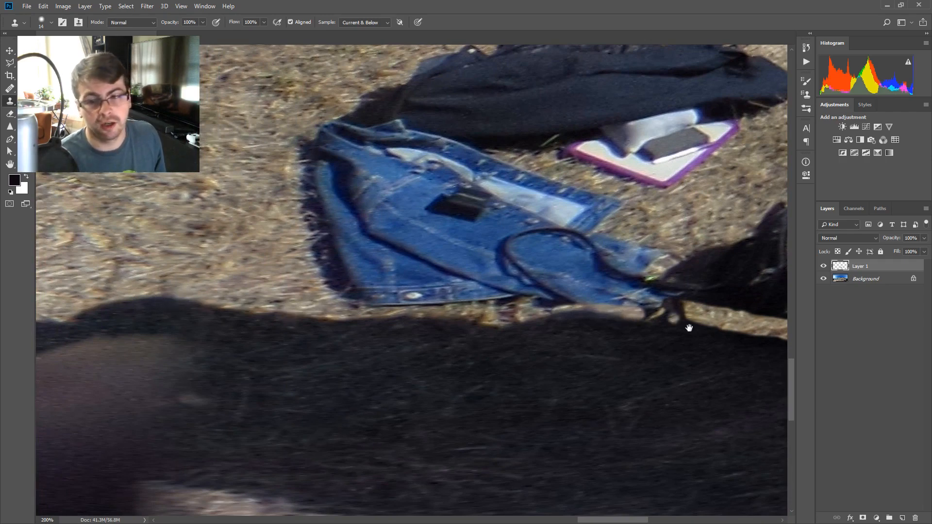
Extend the cloned grass strip under the black bag to separate it from the shadow.
mouse_move(689, 326)
mouse_down()
mouse_move(475, 302)
mouse_move(437, 287)
mouse_move(355, 293)
mouse_move(356, 312)
mouse_move(322, 339)
mouse_up()
alt+click(403, 307)
mouse_move(338, 307)
mouse_down()
mouse_move(280, 313)
mouse_move(414, 307)
mouse_move(359, 313)
mouse_move(422, 320)
mouse_move(370, 310)
mouse_up()
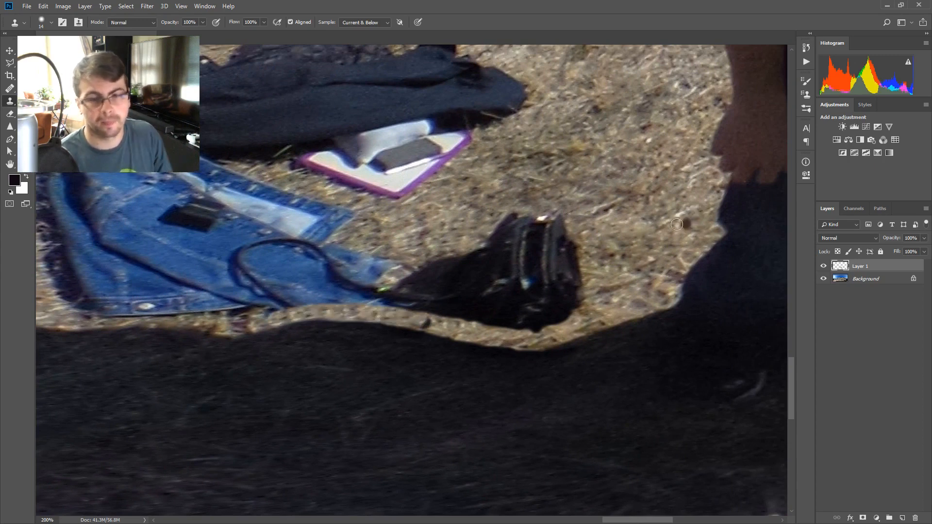
Widen the grass strip below the denim jacket by cloning grass over its lower edge with a larger brush.
key(ctrl+minus)
drag(358, 277, 414, 289)
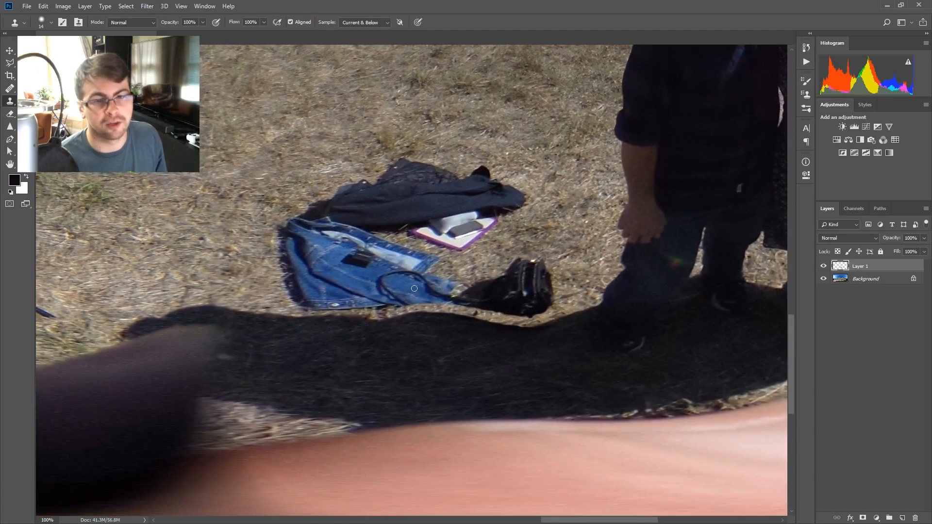
drag(249, 278, 271, 299)
alt+click(241, 298)
mouse_move(301, 299)
mouse_down()
mouse_move(337, 305)
mouse_move(290, 294)
mouse_up()
mouse_move(347, 307)
mouse_down()
mouse_move(381, 293)
mouse_move(393, 308)
mouse_move(401, 303)
mouse_up()
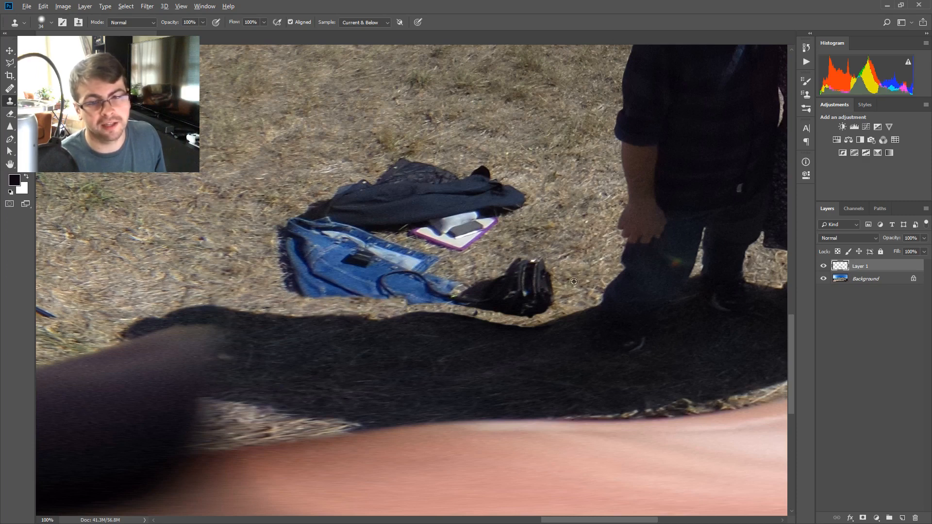
Clone grass along the black bag's edge, between it and the denim jacket, and over the jacket's upper-left corner.
mouse_move(557, 305)
mouse_down()
mouse_move(543, 311)
mouse_move(557, 291)
mouse_up()
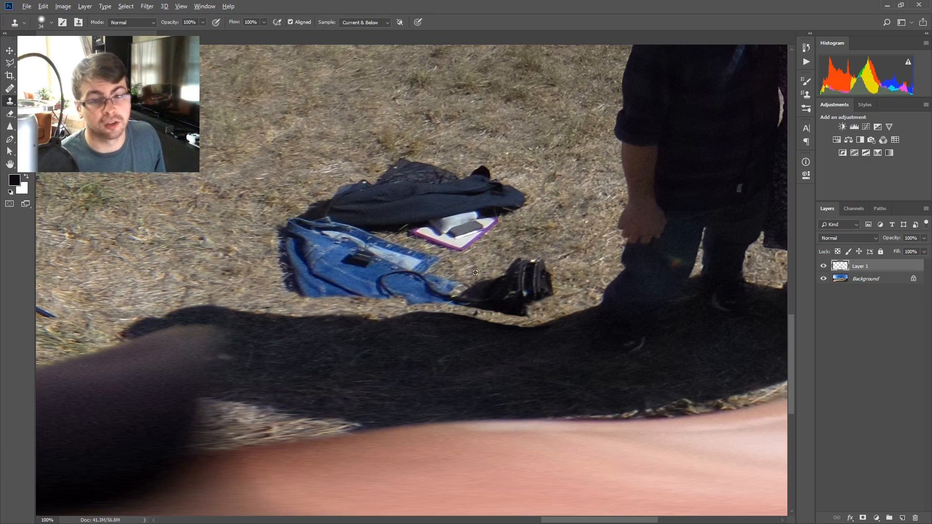
mouse_move(453, 291)
mouse_down()
mouse_move(454, 301)
mouse_move(459, 284)
mouse_move(457, 299)
mouse_move(444, 284)
mouse_up()
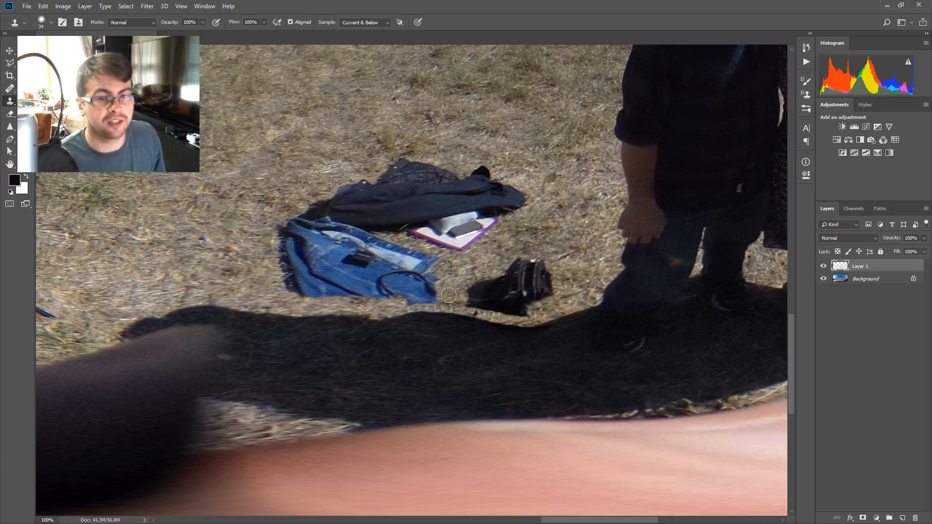
mouse_move(293, 223)
mouse_down()
mouse_move(320, 226)
mouse_move(282, 233)
mouse_up()
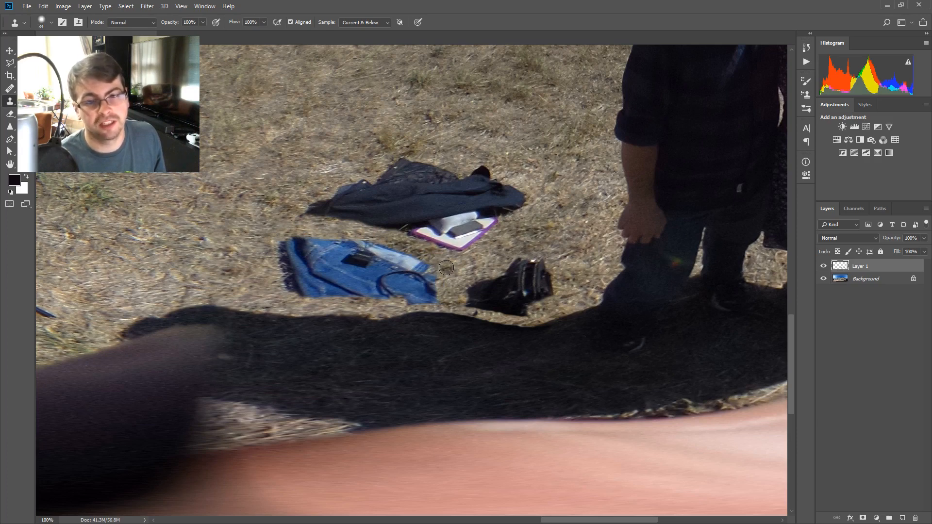
alt+right_click(587, 278)
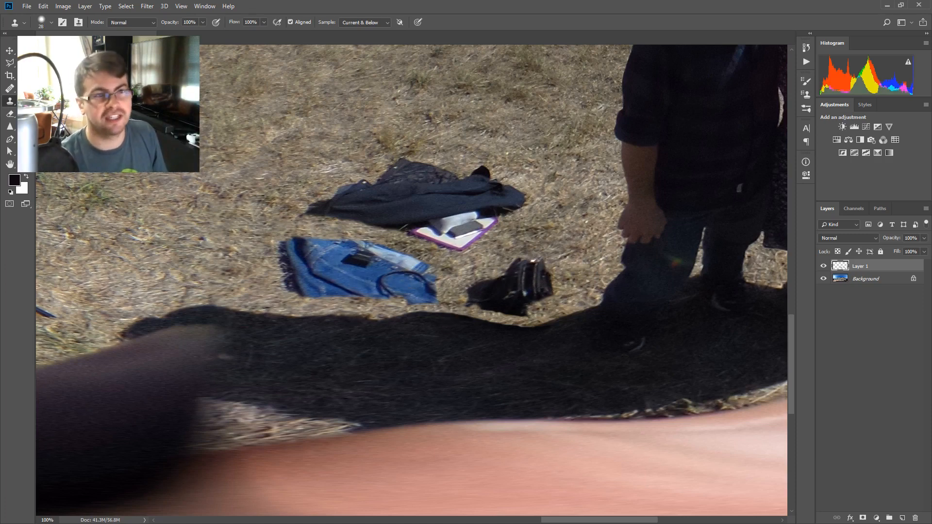
Paint out the black bag beside the denim jacket with the Healing Brush, sampling clean grass above it.
click(9, 88)
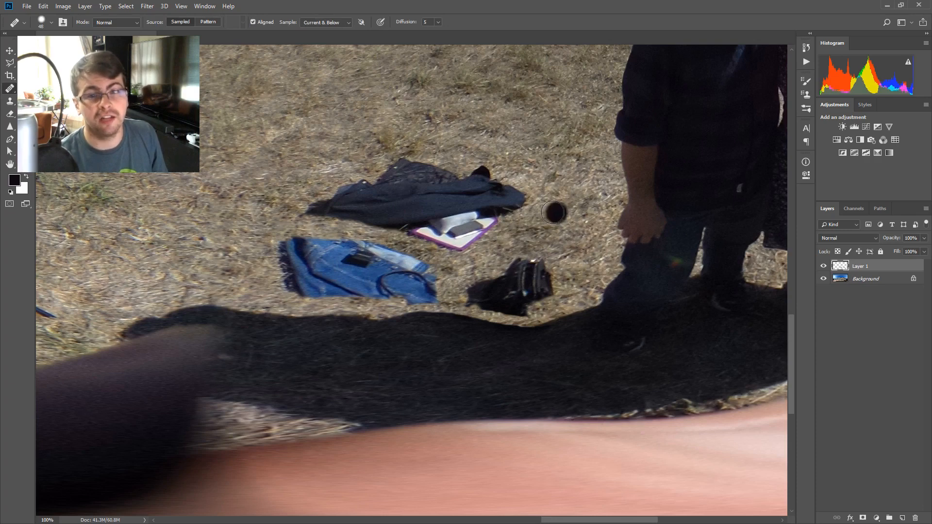
key(alt)
alt+click(544, 152)
mouse_move(481, 287)
mouse_down()
mouse_move(491, 303)
mouse_move(513, 308)
mouse_move(544, 300)
mouse_move(537, 279)
mouse_move(508, 269)
mouse_move(487, 287)
mouse_move(543, 295)
mouse_move(499, 281)
mouse_move(531, 261)
mouse_move(547, 285)
mouse_up()
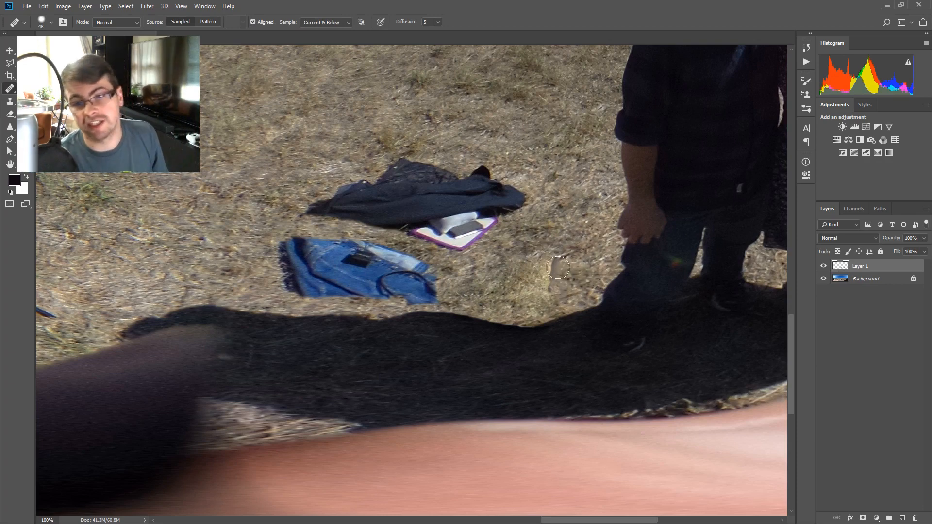
Heal the leftover patches where the black bag was, using a size 60 brush and freshly sampled grass.
key(alt)
alt+right_click(574, 199)
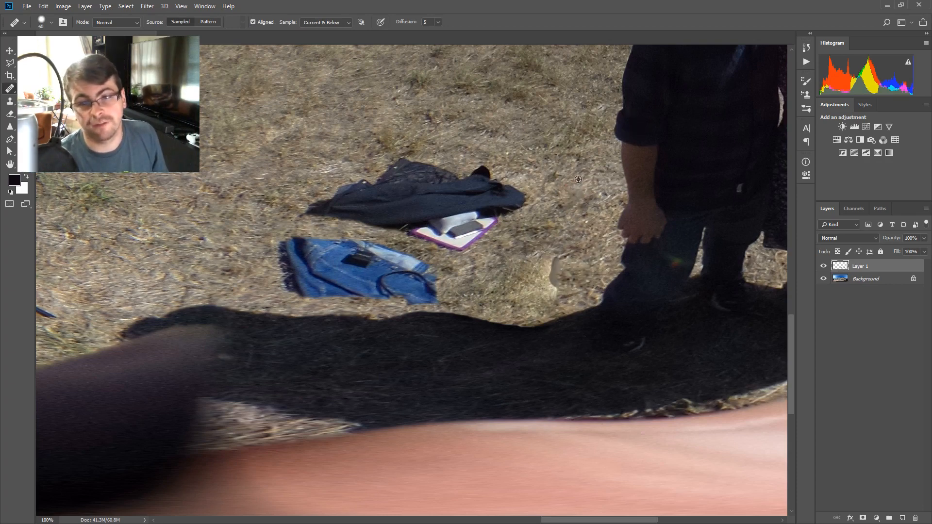
drag(562, 262, 546, 274)
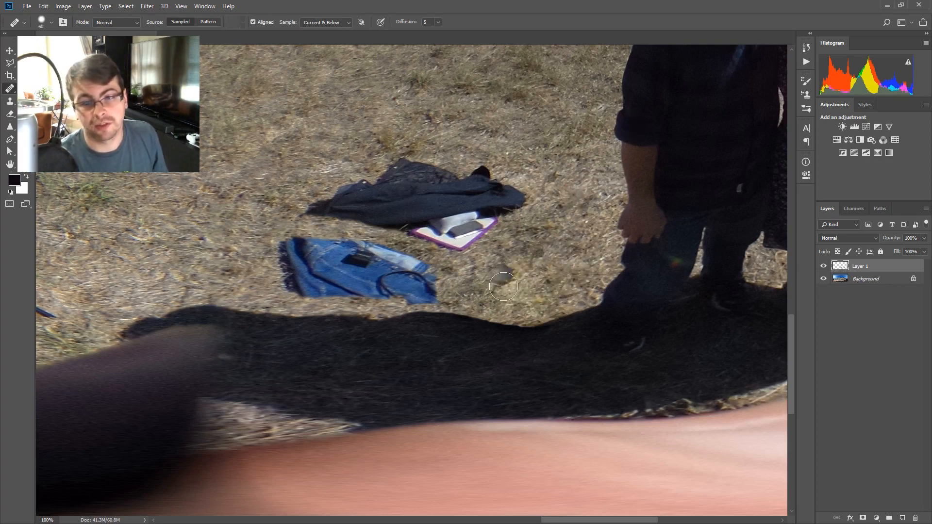
click(503, 283)
key(alt)
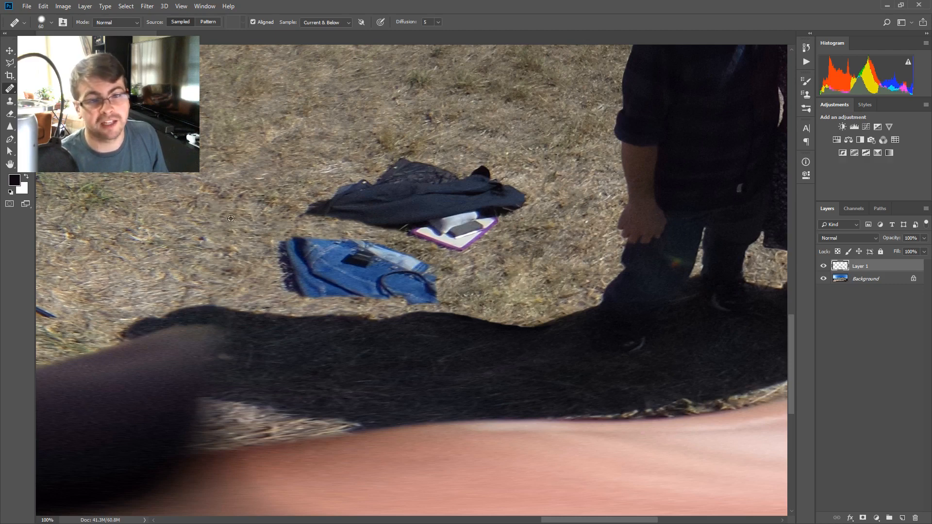
alt+click(230, 218)
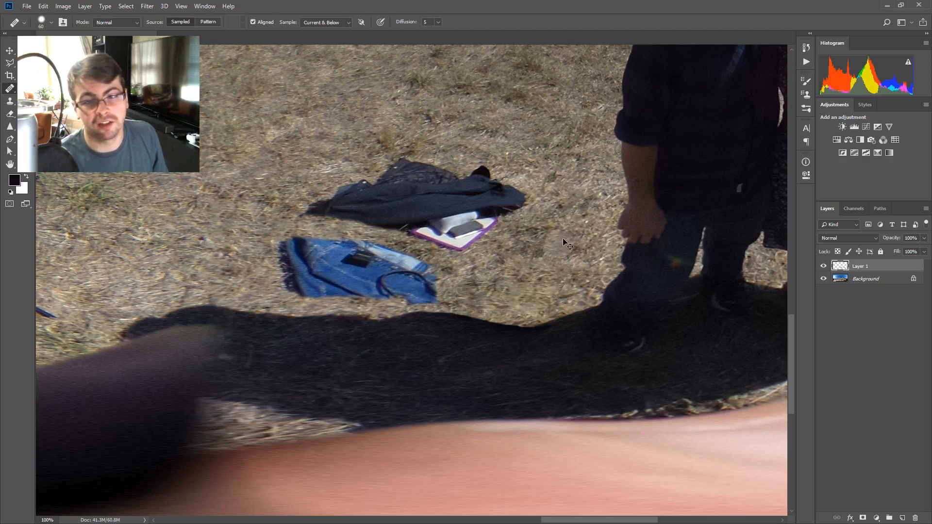
key(ctrl+z)
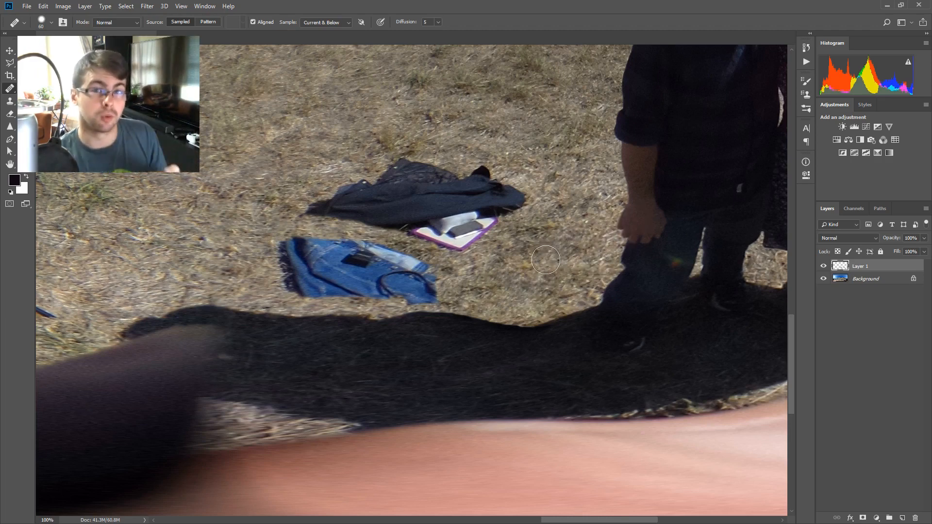
Heal the dark jacket and the notebook under it out of the grass, resampling clean grass nearby.
drag(348, 248, 411, 281)
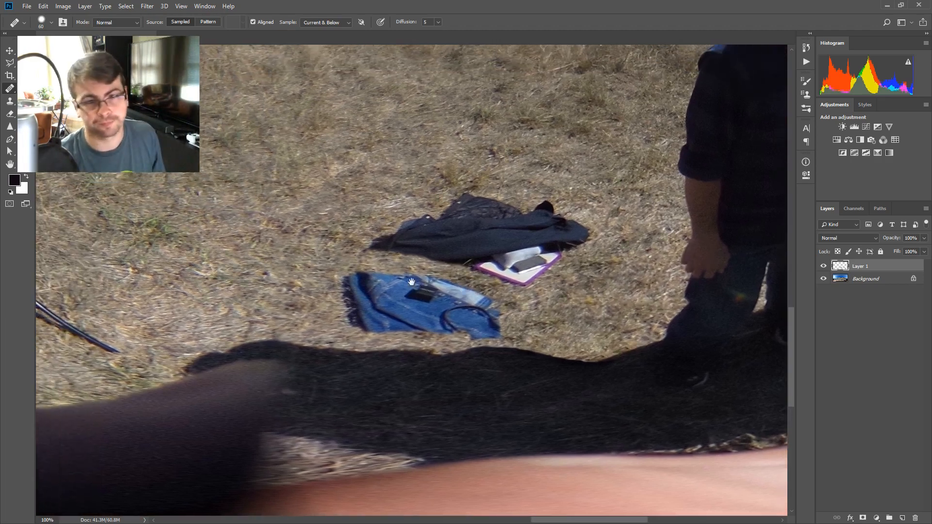
mouse_move(367, 246)
mouse_down()
mouse_move(528, 280)
mouse_move(583, 234)
mouse_up()
mouse_move(412, 232)
mouse_down()
mouse_move(515, 238)
mouse_move(544, 261)
mouse_move(525, 223)
mouse_move(440, 202)
mouse_move(547, 206)
mouse_move(569, 247)
mouse_up()
alt+click(546, 199)
mouse_move(500, 261)
mouse_down()
mouse_move(478, 262)
mouse_move(542, 291)
mouse_move(494, 265)
mouse_move(536, 279)
mouse_up()
alt+click(559, 226)
alt+click(580, 279)
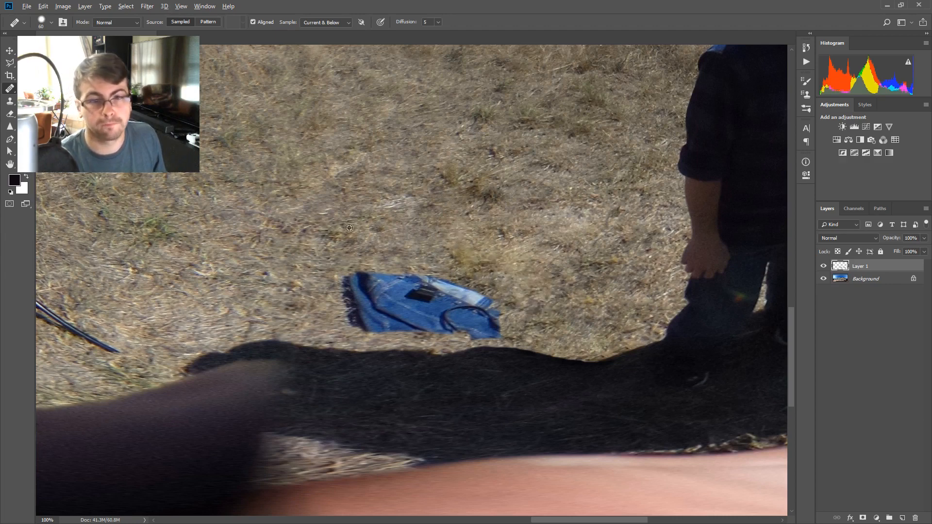
Heal the denim jacket out of the grass down to the shadow's edge, sampling clean grass above it.
alt+click(529, 230)
mouse_move(510, 287)
mouse_down()
mouse_move(489, 329)
mouse_move(364, 321)
mouse_move(339, 298)
mouse_move(347, 284)
mouse_move(441, 288)
mouse_move(391, 297)
mouse_move(495, 301)
mouse_up()
mouse_move(384, 295)
mouse_down()
mouse_move(351, 313)
mouse_move(412, 310)
mouse_move(406, 300)
mouse_up()
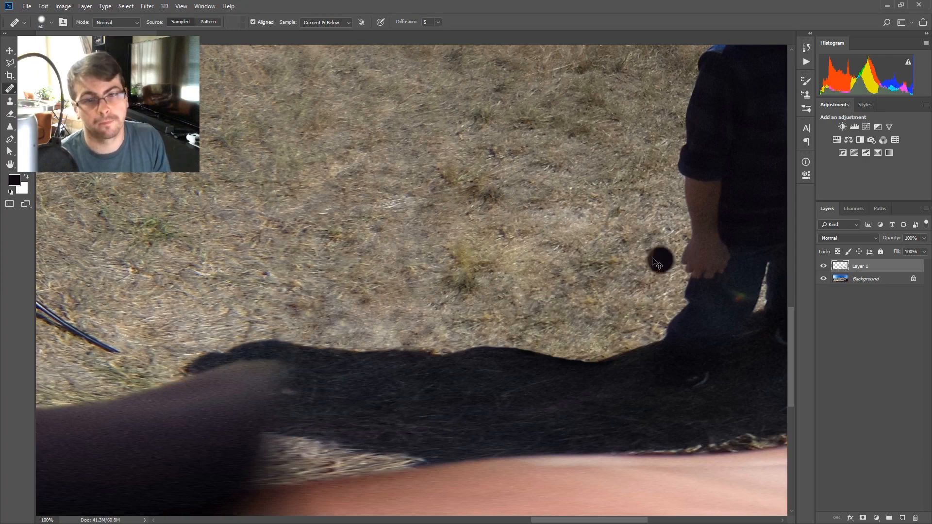
Compare the panorama before and after retouching by hiding and showing Layer 1.
key(ctrl+minus)
key(ctrl+minus)
key(ctrl+minus)
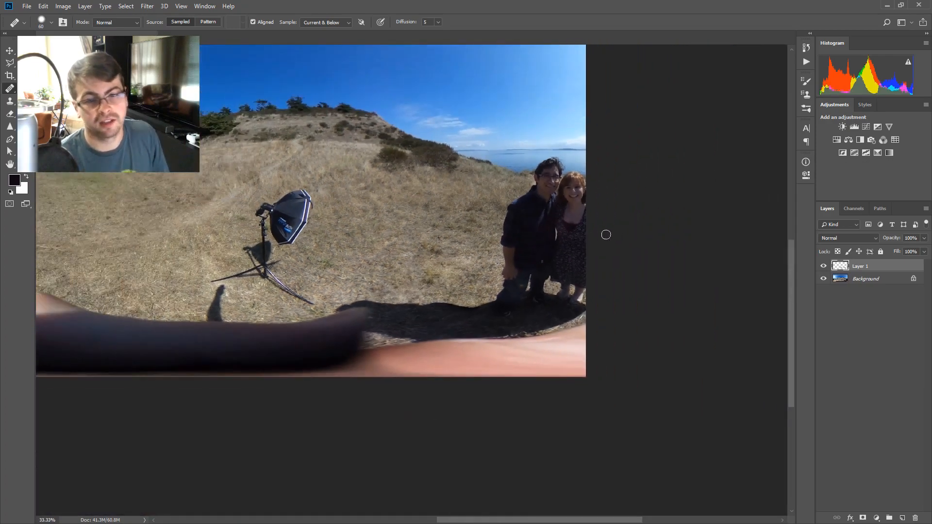
drag(443, 263, 586, 275)
click(824, 266)
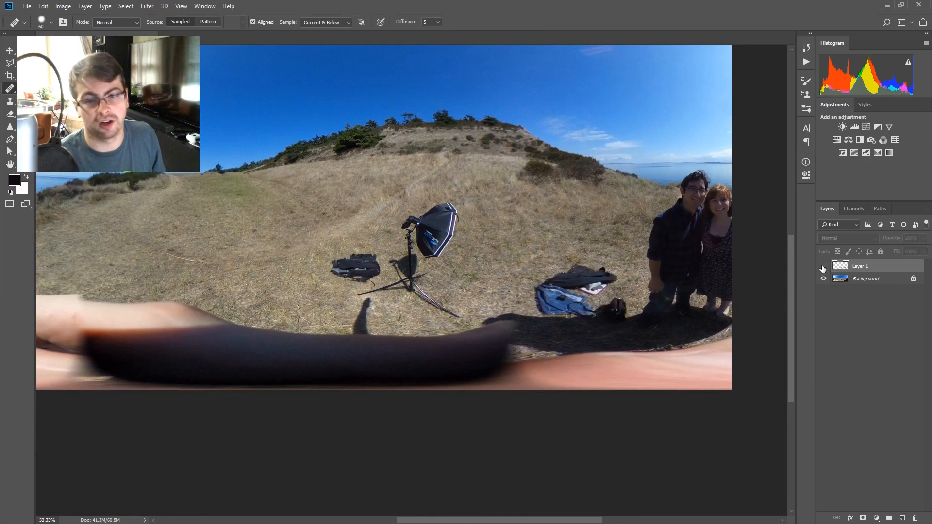
click(824, 266)
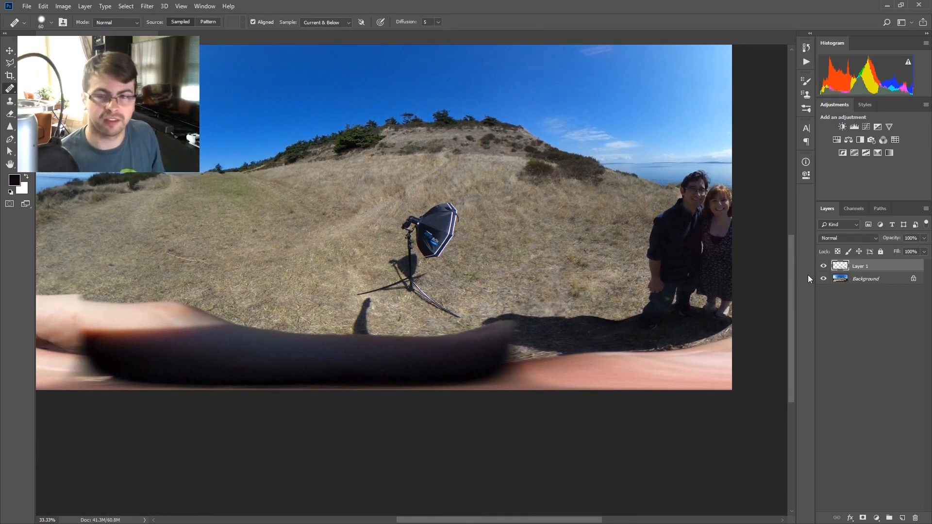
Flatten the image into a single Background layer and duplicate it.
right_click(873, 280)
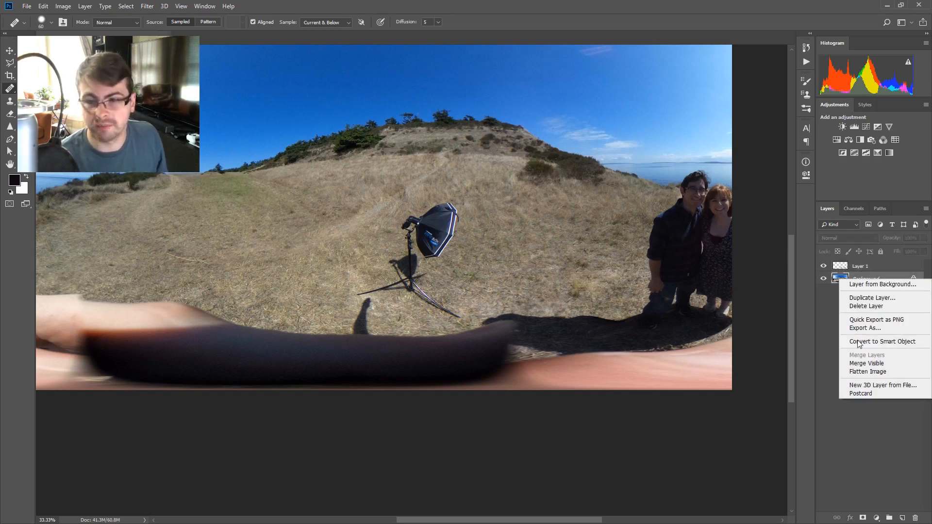
click(871, 371)
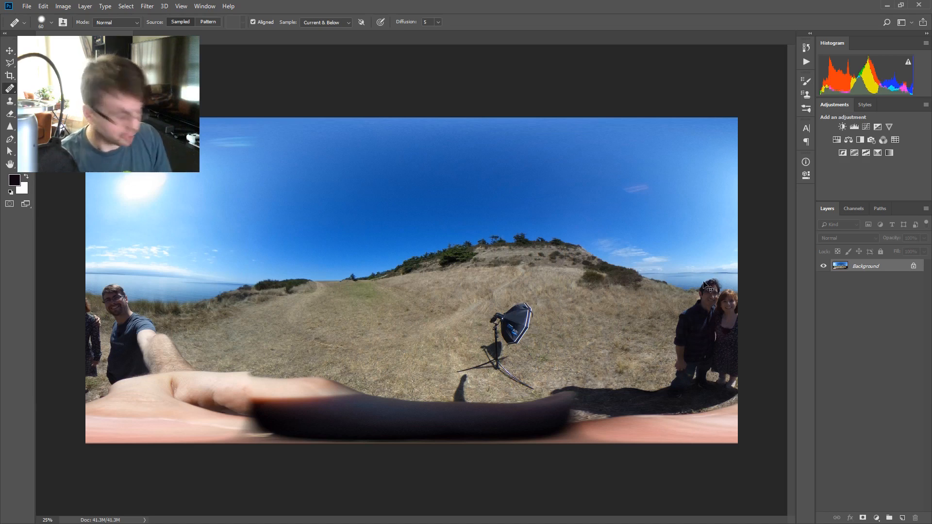
key(ctrl+j)
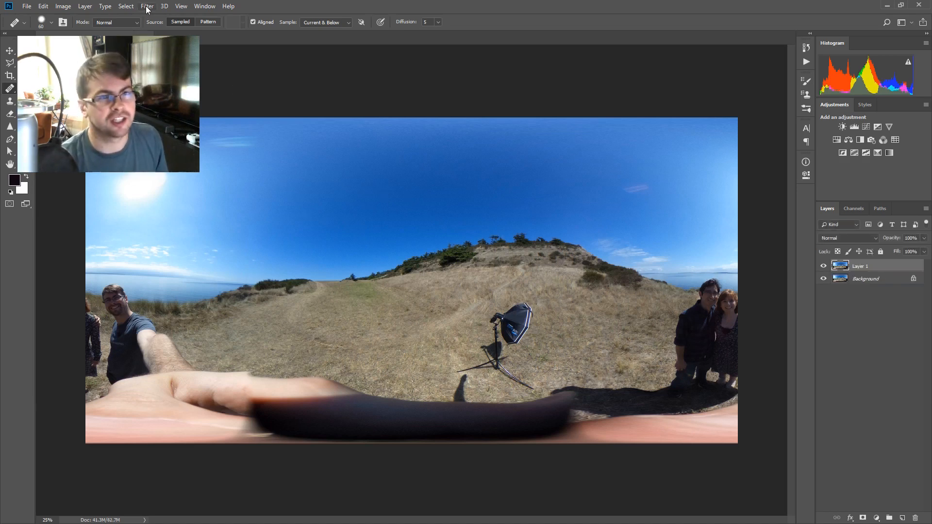
Open the duplicate layer in the Camera Raw Filter and set Shadows to +58 and Exposure to +0.15.
click(147, 7)
click(228, 65)
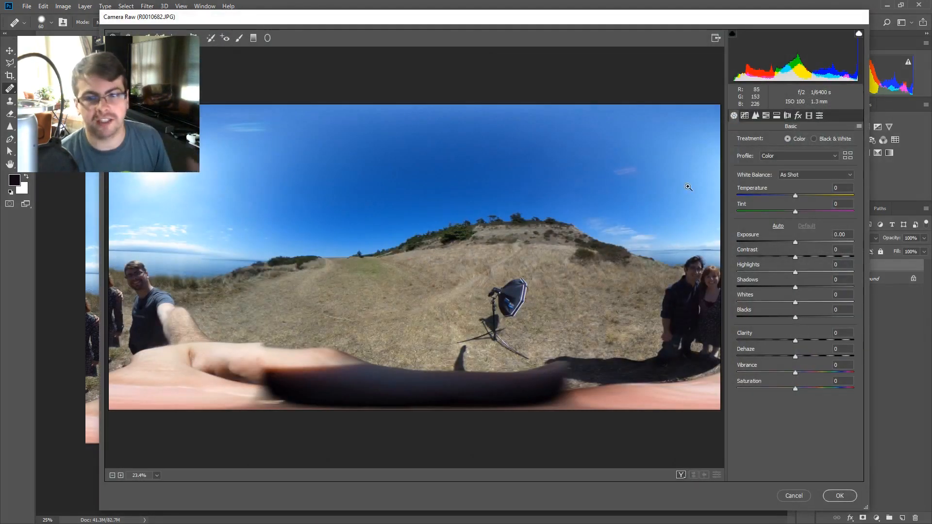
drag(795, 287, 835, 286)
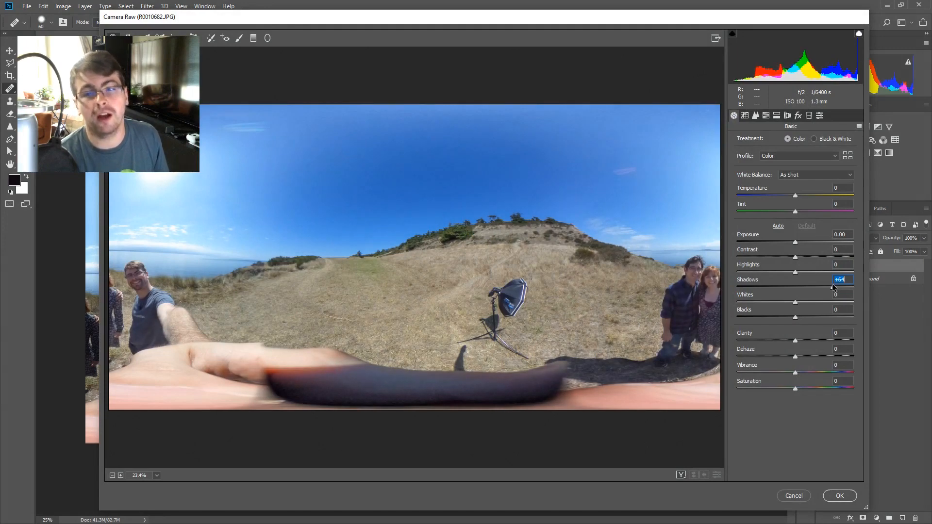
drag(831, 287, 829, 288)
drag(796, 242, 797, 241)
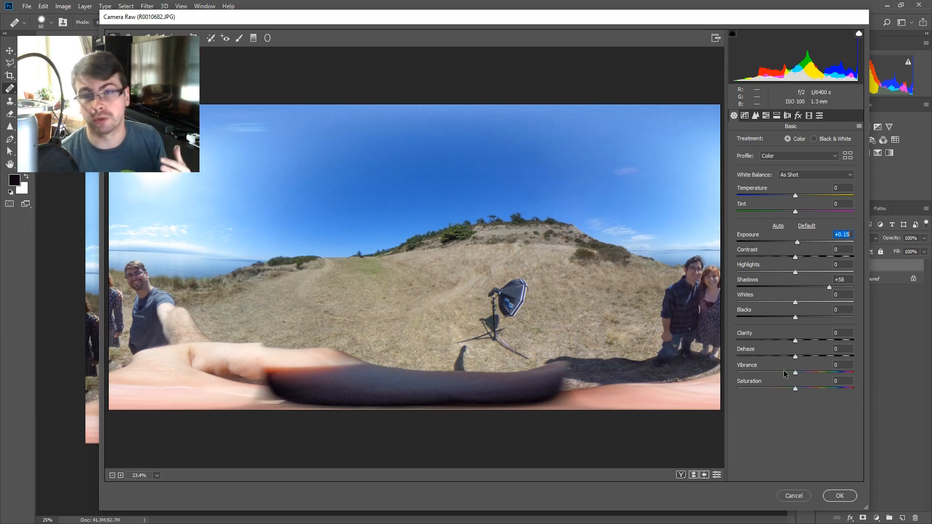
Set Saturation to +19 and Shadows to +56 with Exposure at +0.15, and apply the Camera Raw adjustments.
drag(796, 388, 803, 389)
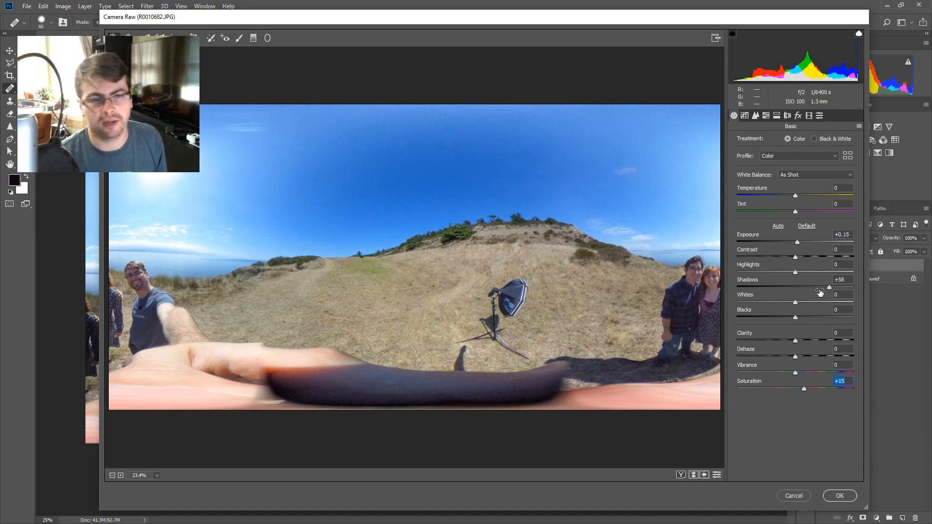
drag(808, 386, 809, 386)
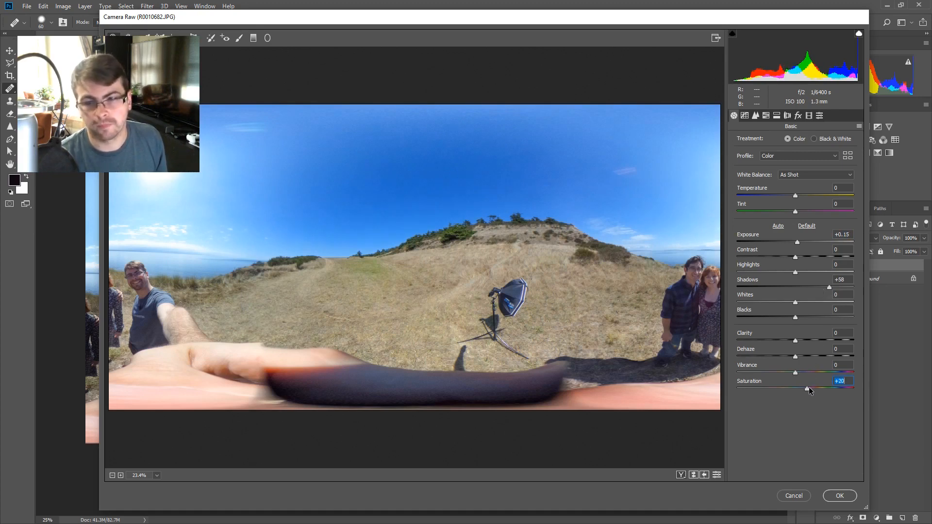
click(829, 286)
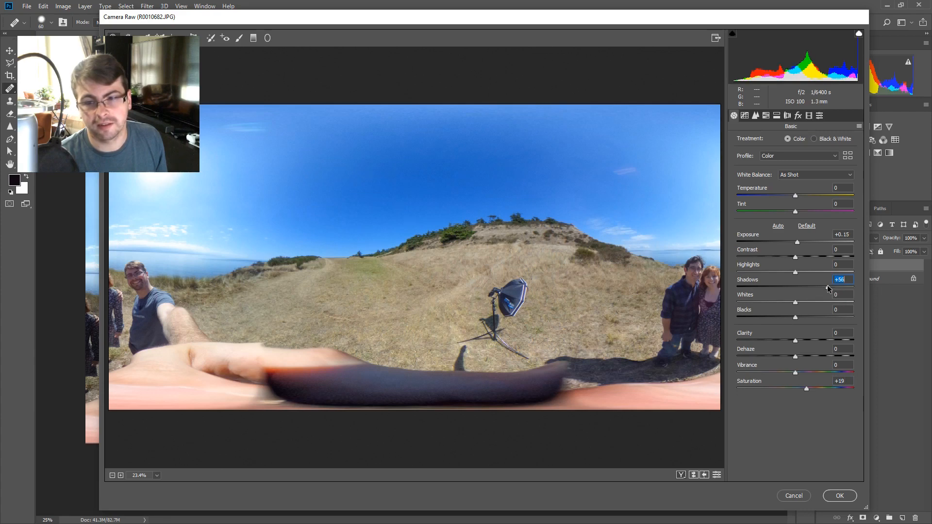
drag(798, 242, 799, 243)
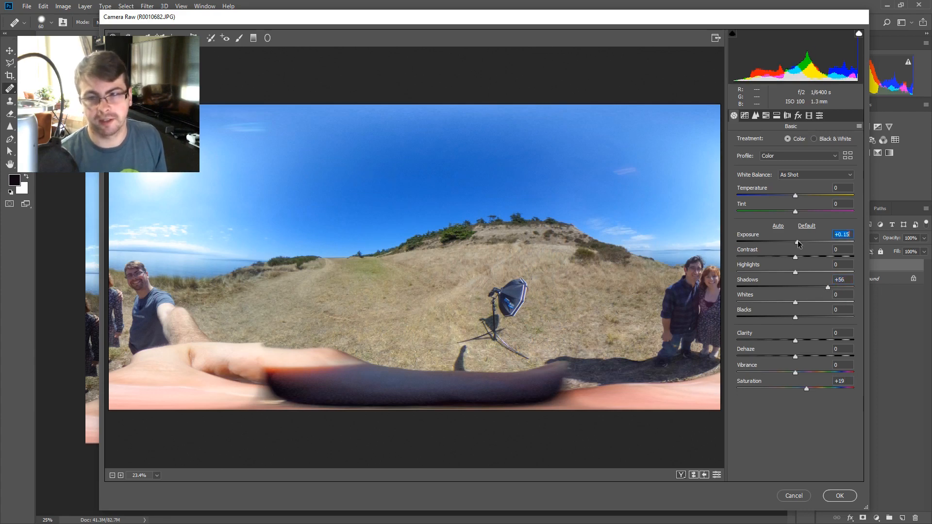
click(841, 495)
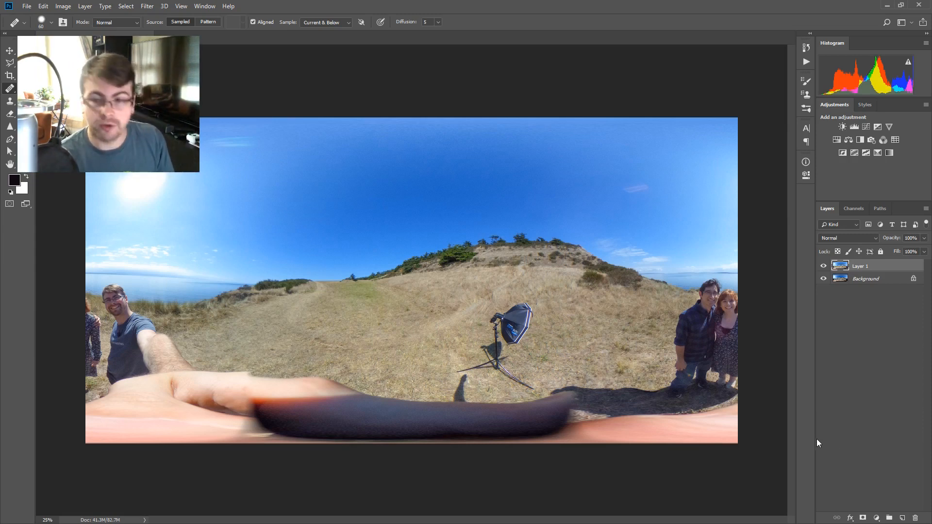
Duplicate the adjusted layer and apply the Camera Raw Filter to the copy with Clarity at +100.
key(ctrl+j)
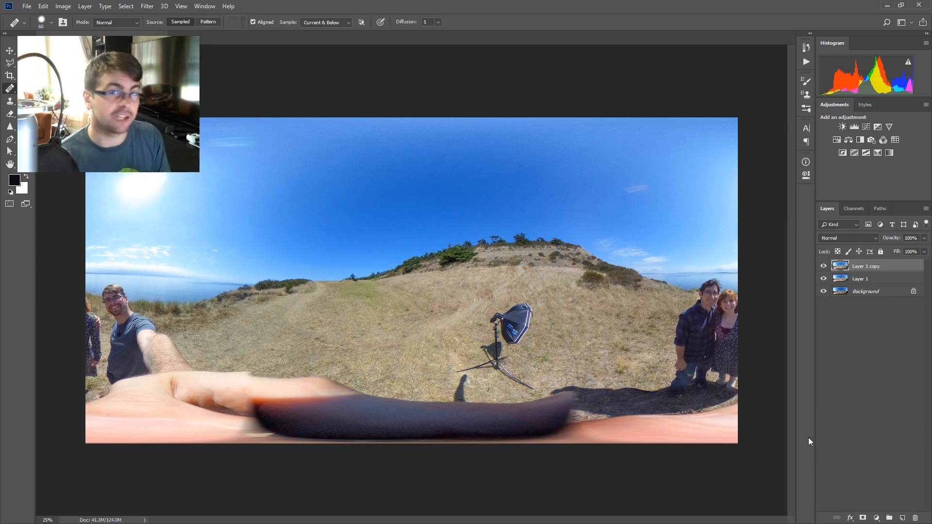
click(144, 6)
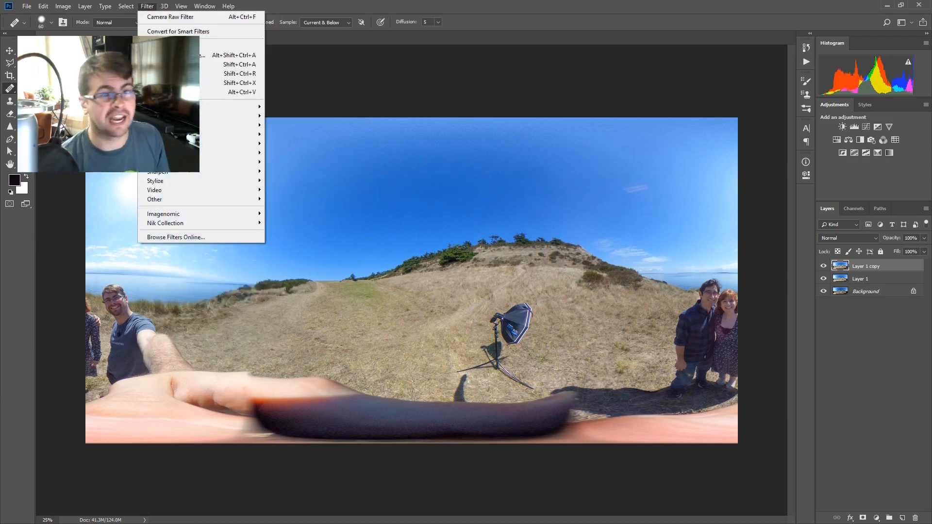
click(169, 64)
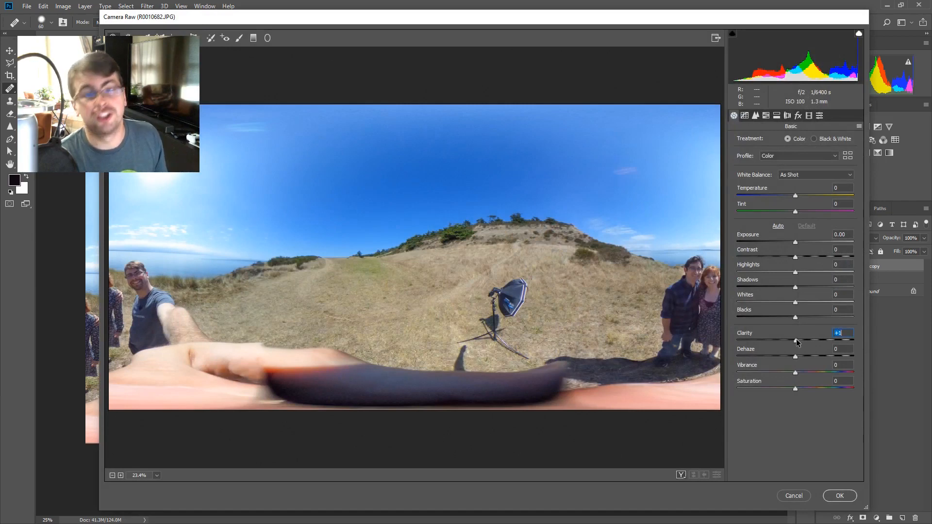
drag(797, 342, 867, 342)
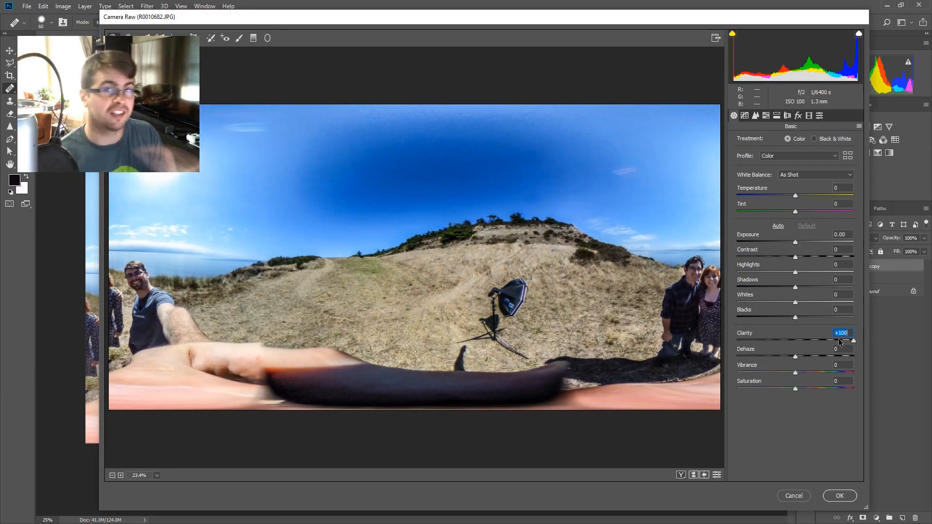
click(839, 495)
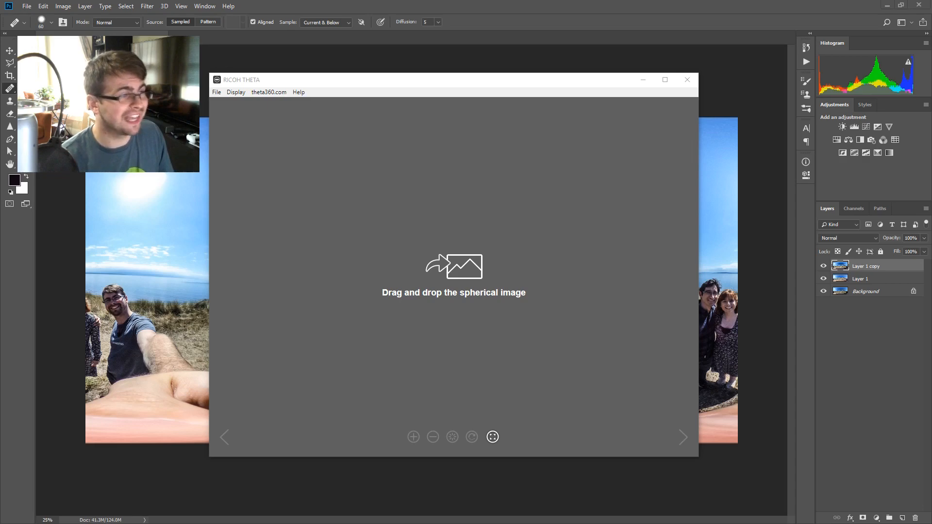
Switch to RICOH THETA, load R0010682-clarity.jpg and examine the sky around the sun where the panorama's edges join.
drag(504, 243, 496, 240)
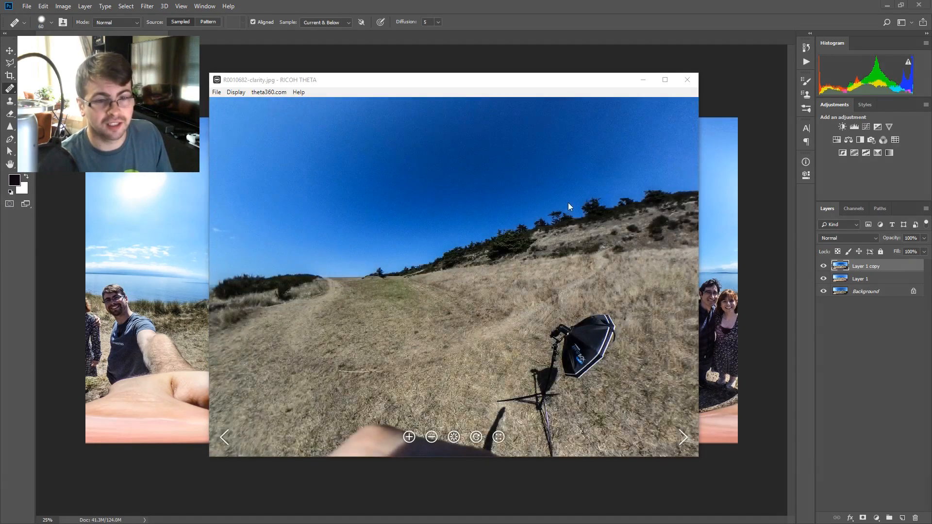
drag(568, 204, 414, 326)
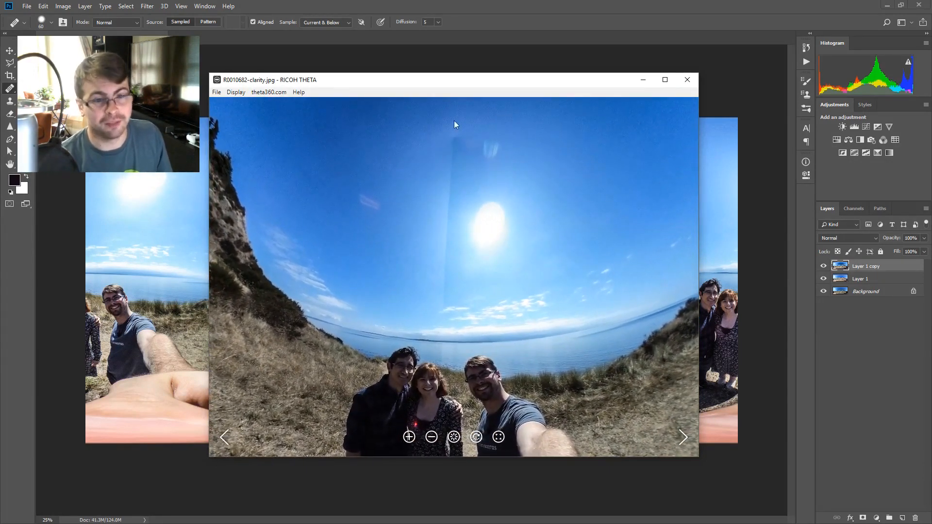
drag(529, 81, 448, 87)
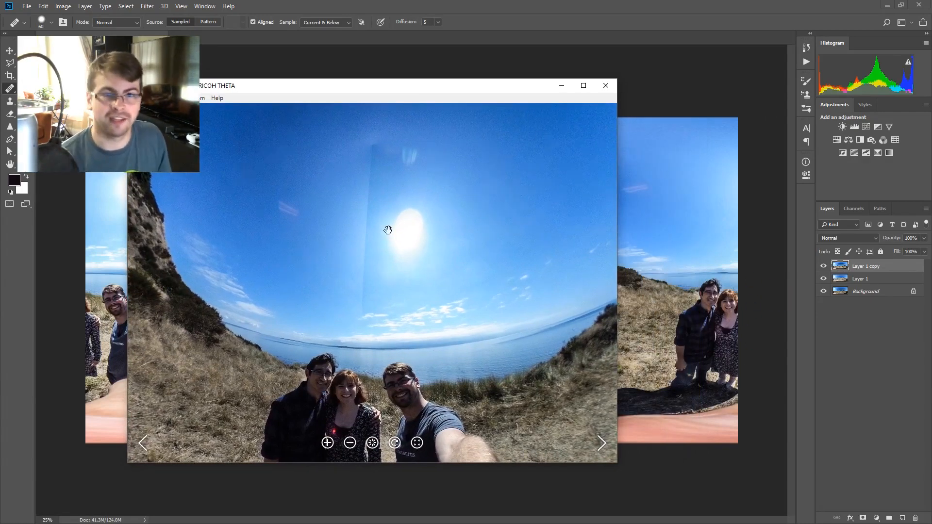
drag(387, 229, 410, 198)
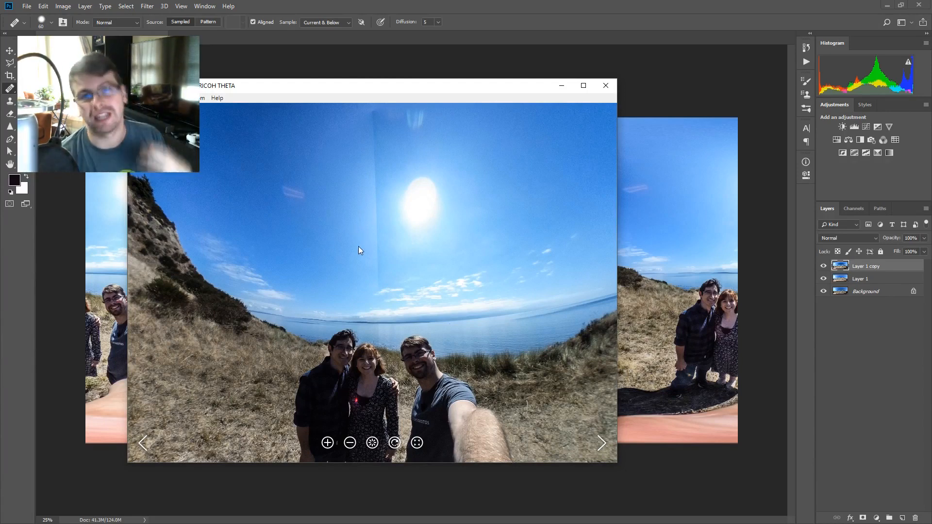
drag(402, 242, 400, 285)
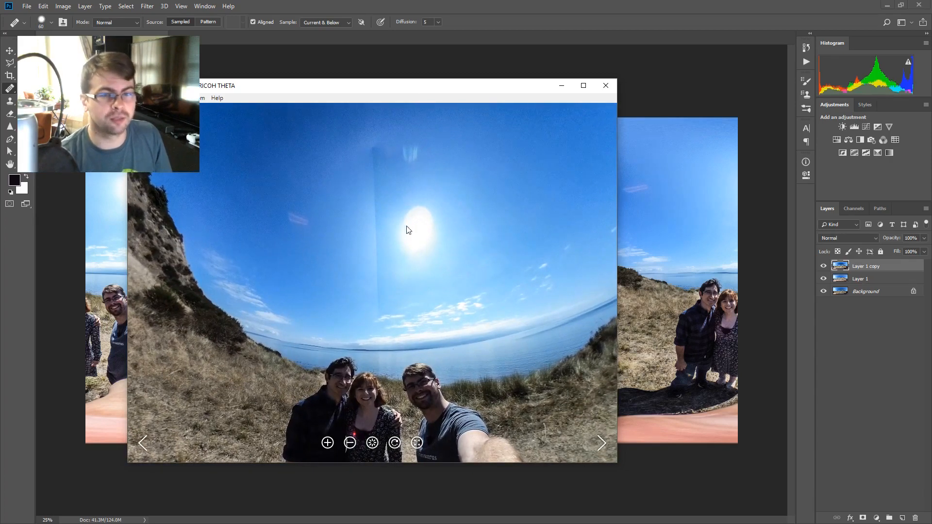
drag(388, 251, 360, 306)
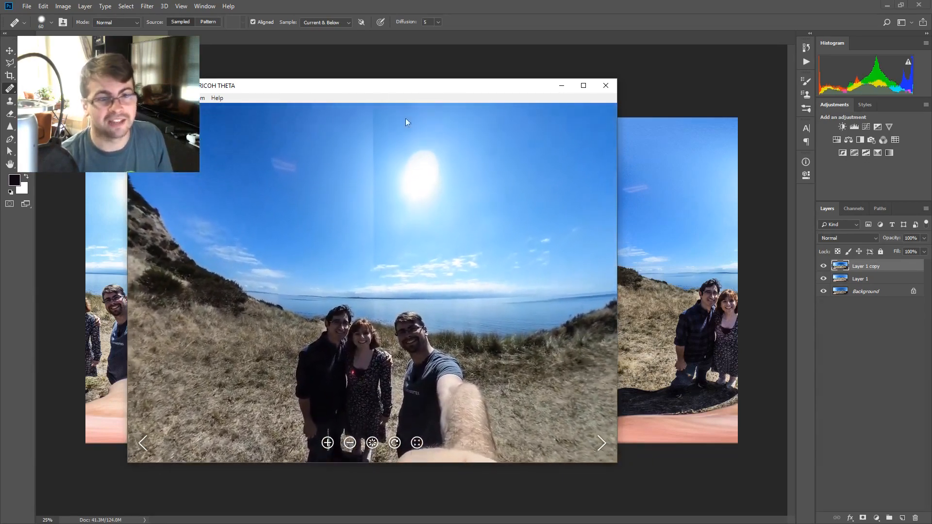
Close the RICOH THETA viewer and delete the Layer 1 copy layer that holds the strong clarity effect.
click(605, 86)
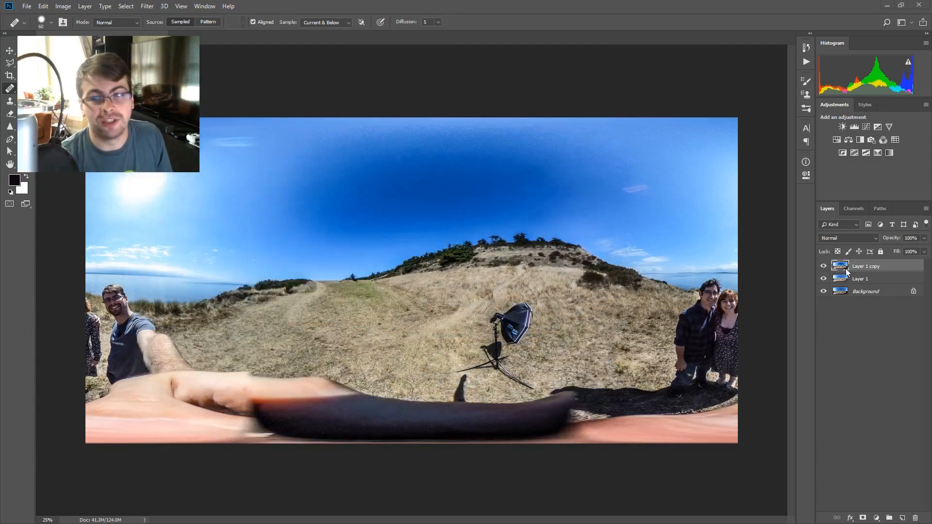
click(824, 266)
key(Delete)
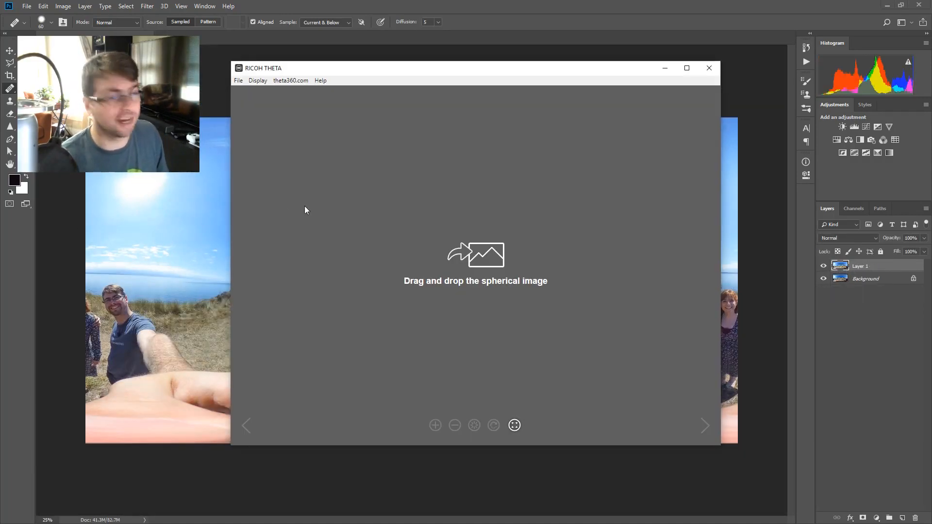
Load R0010682 edit.jpg in RICOH THETA, maximize the viewer and look around the panorama from the softbox to the three people.
drag(306, 208, 433, 218)
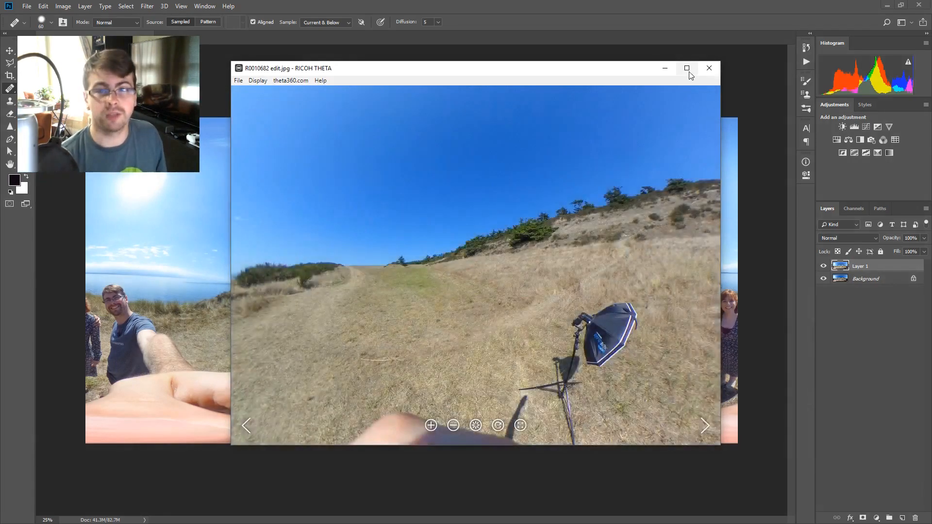
click(687, 68)
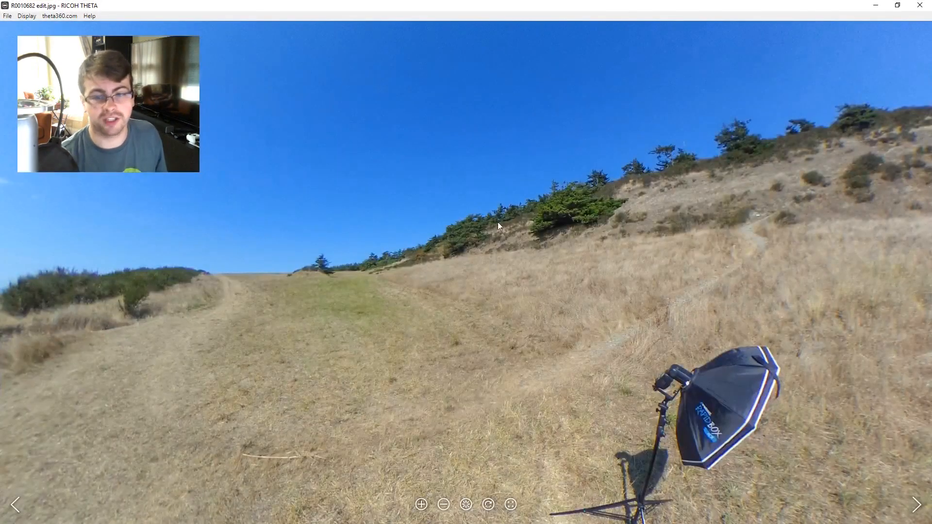
drag(497, 222, 435, 290)
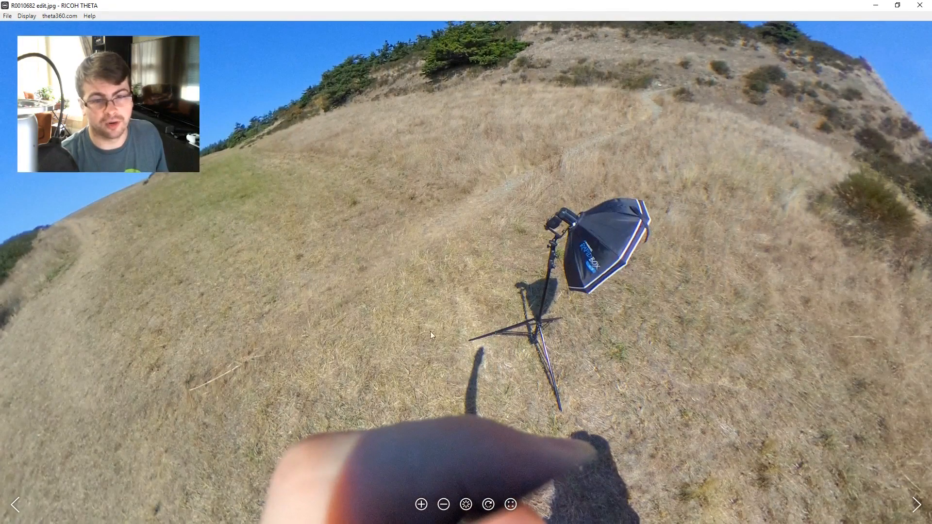
drag(430, 331, 252, 300)
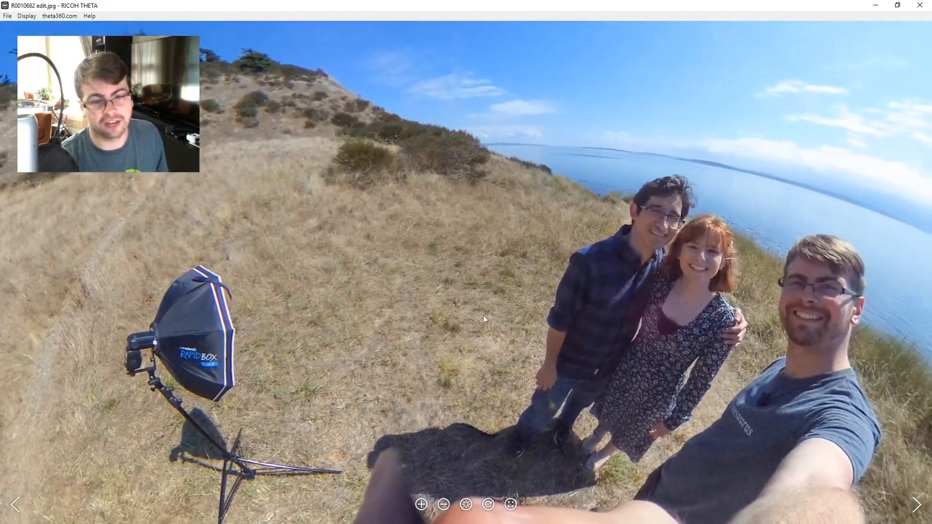
drag(482, 316, 305, 295)
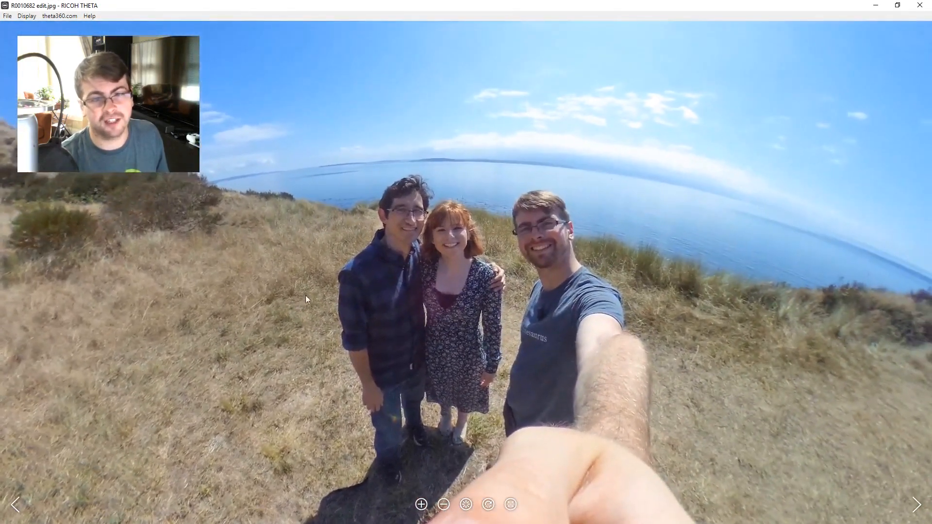
Examine the edited panorama at wider zoom levels, framing the three people with the sun and coastline.
click(443, 505)
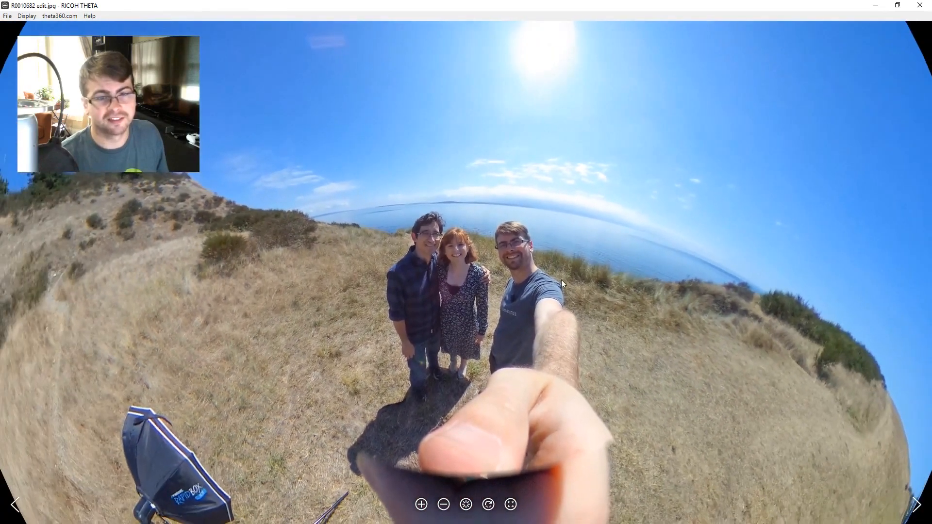
drag(563, 280, 516, 277)
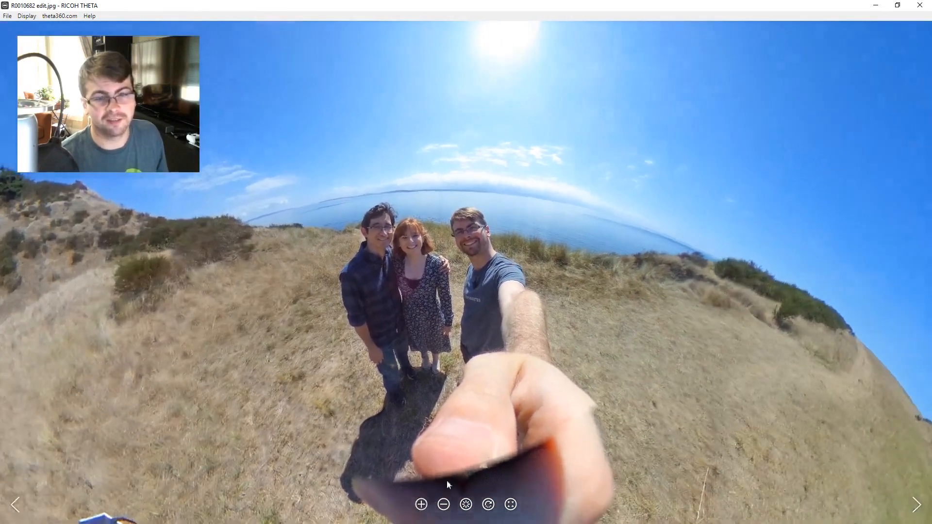
click(443, 505)
drag(463, 403, 421, 362)
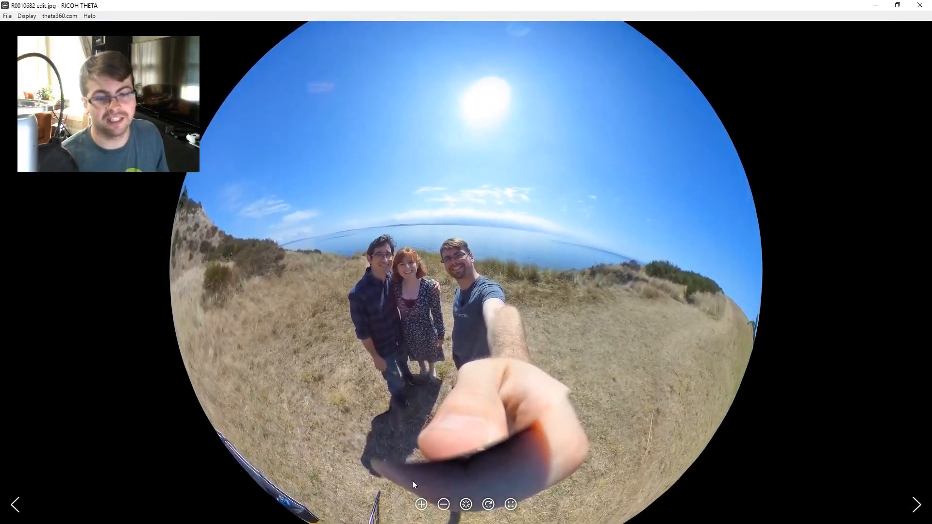
click(421, 508)
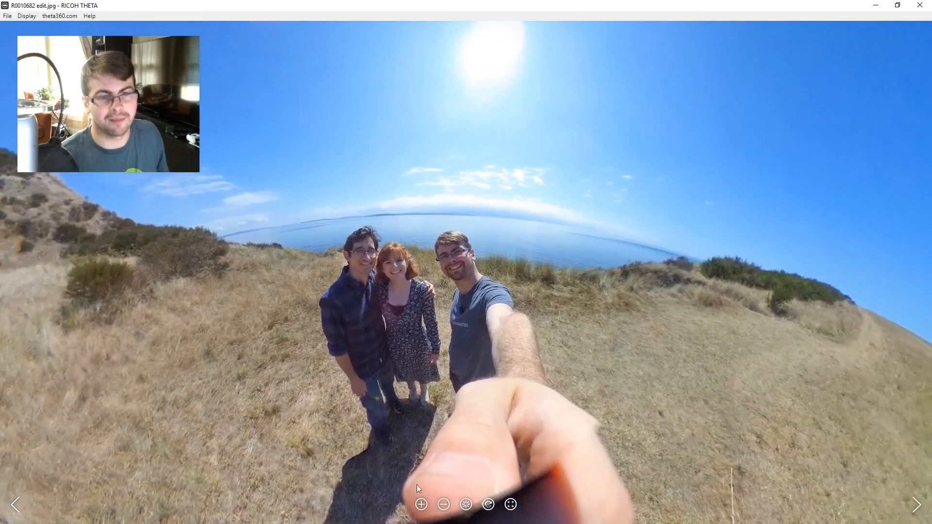
drag(670, 315, 484, 325)
drag(540, 332, 465, 316)
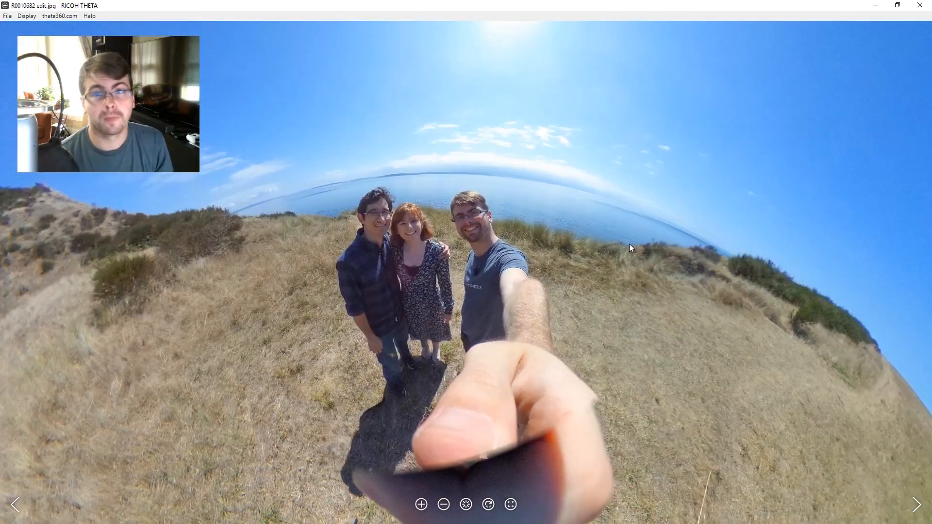